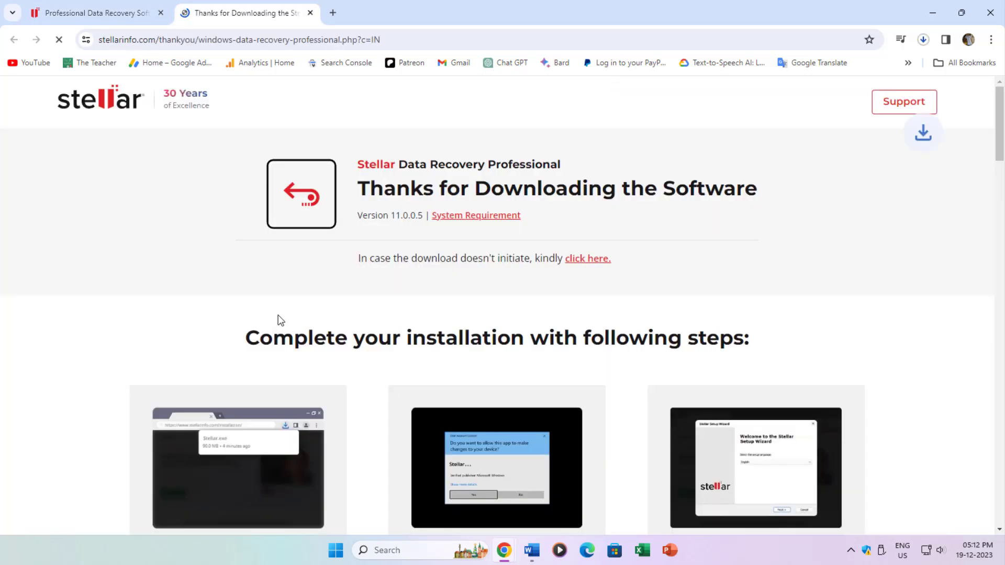
Check Chrome's download history, then return to the Stellar Data Recovery product page tab.
left_click(923, 40)
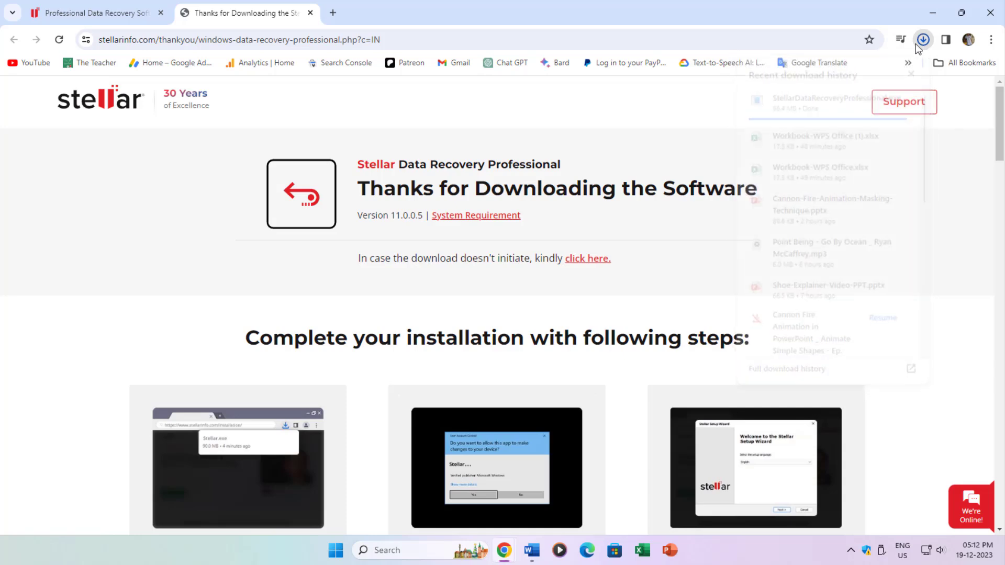
left_click(96, 6)
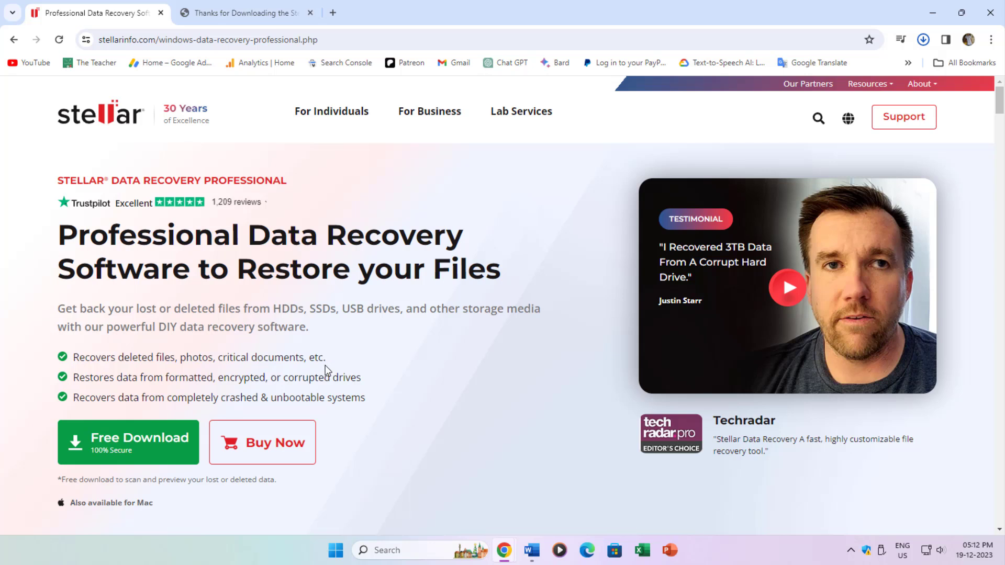
scroll(326, 371, "down", 1)
Open Stellar's Buy Now page comparing Professional, Premium and Technician plan prices.
left_click(255, 398)
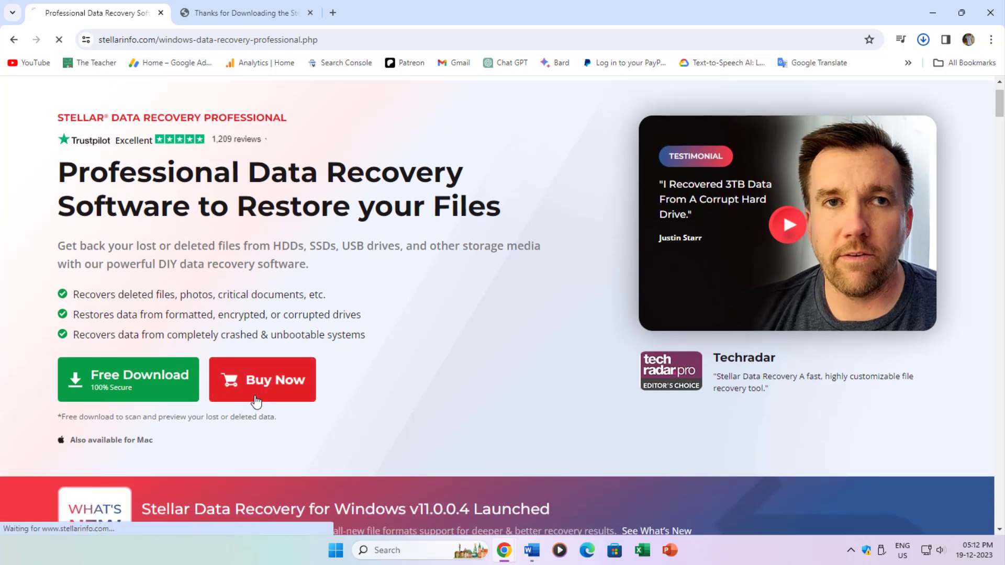
scroll(316, 382, "down", 2)
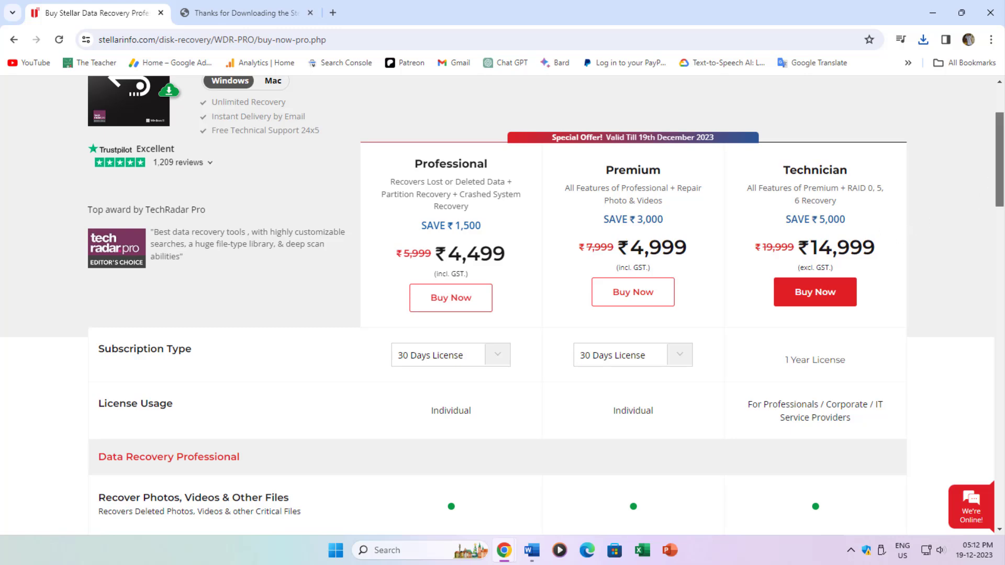
mouse_move(1001, 173)
left_mouse_down()
mouse_move(997, 361)
mouse_move(999, 199)
left_mouse_up()
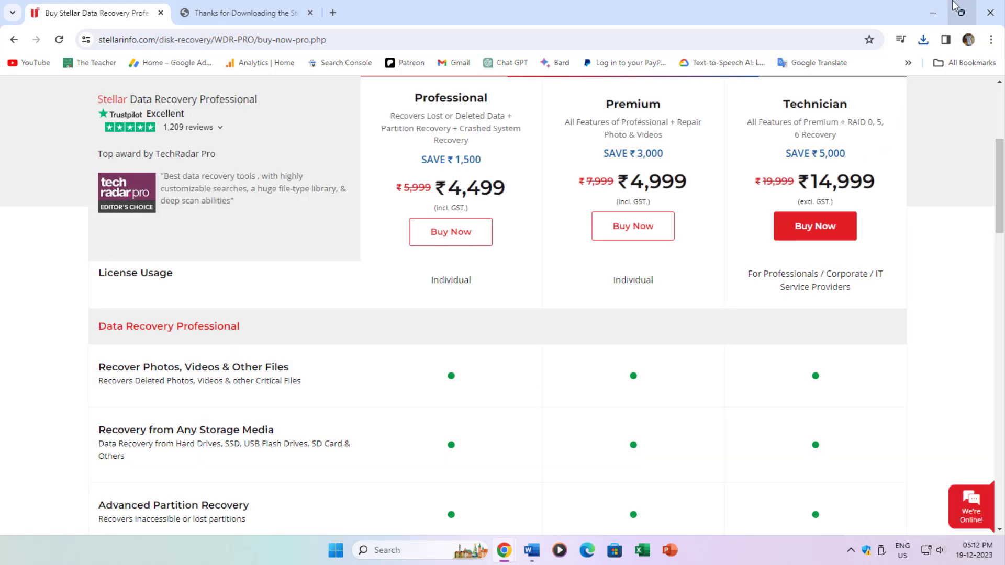
Minimize Chrome, review the drives in This PC, then close the window.
left_click(932, 15)
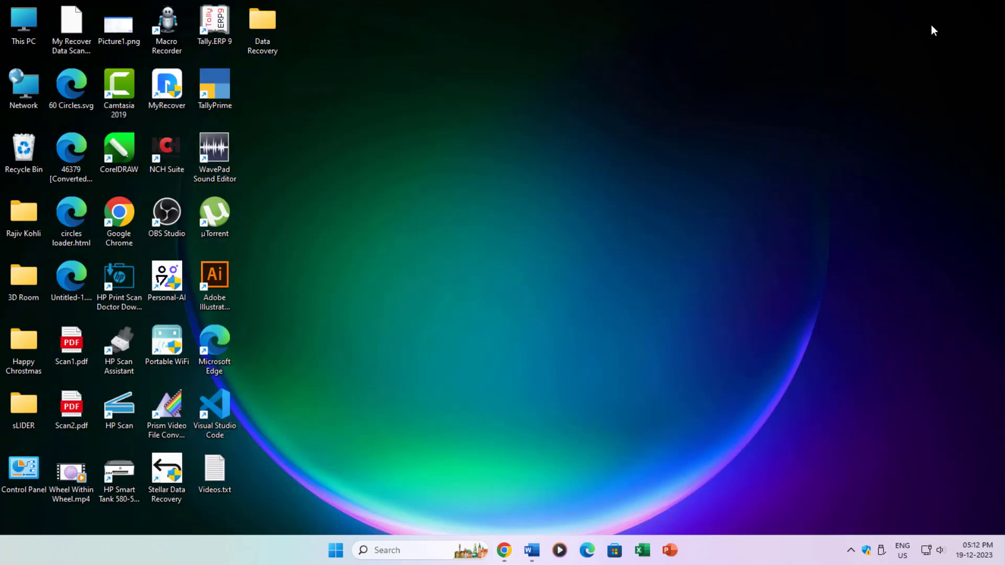
double_click(24, 24)
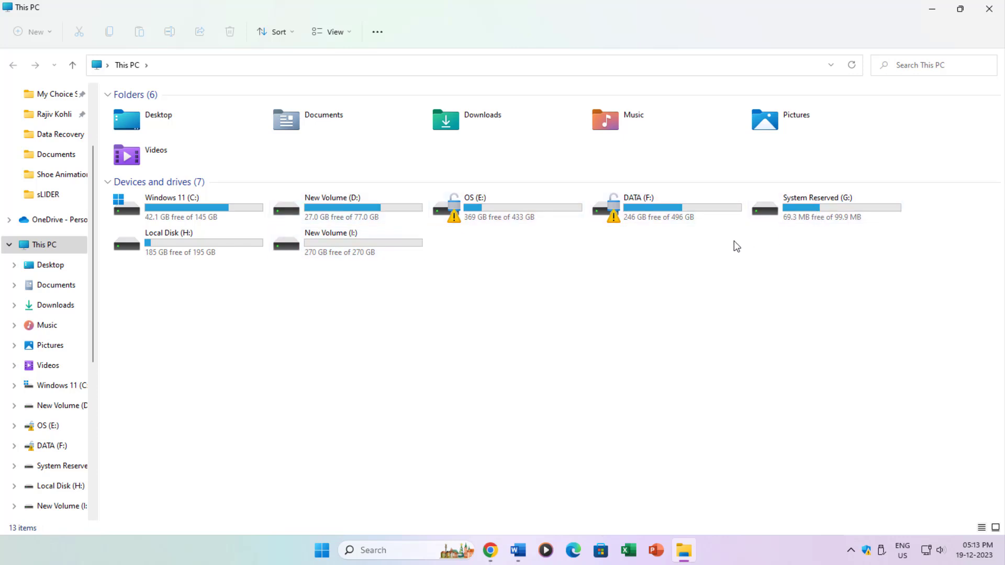
mouse_move(824, 208)
key("alt+F4")
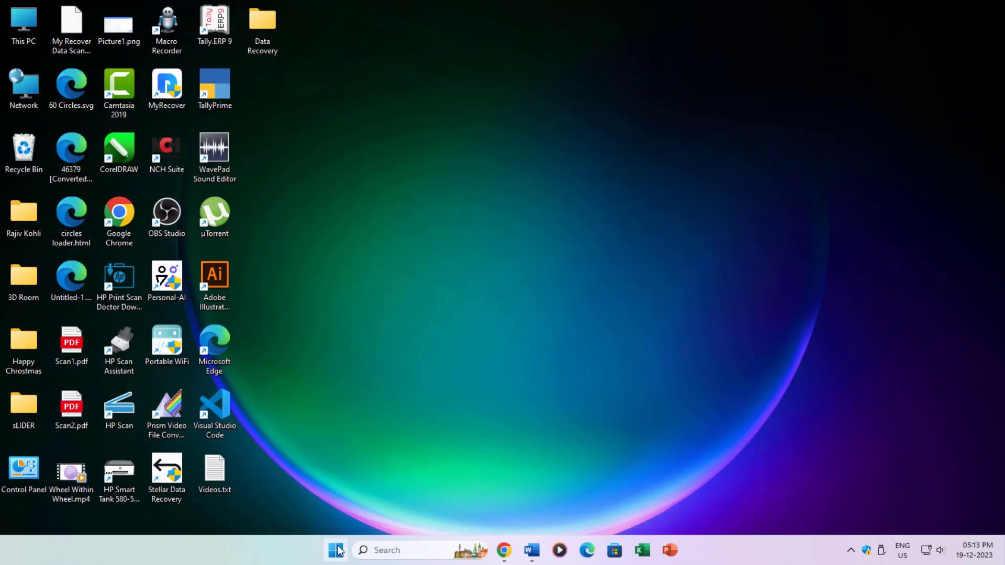
Open Computer Management from This PC and show Disk Management maximized.
right_click(338, 549)
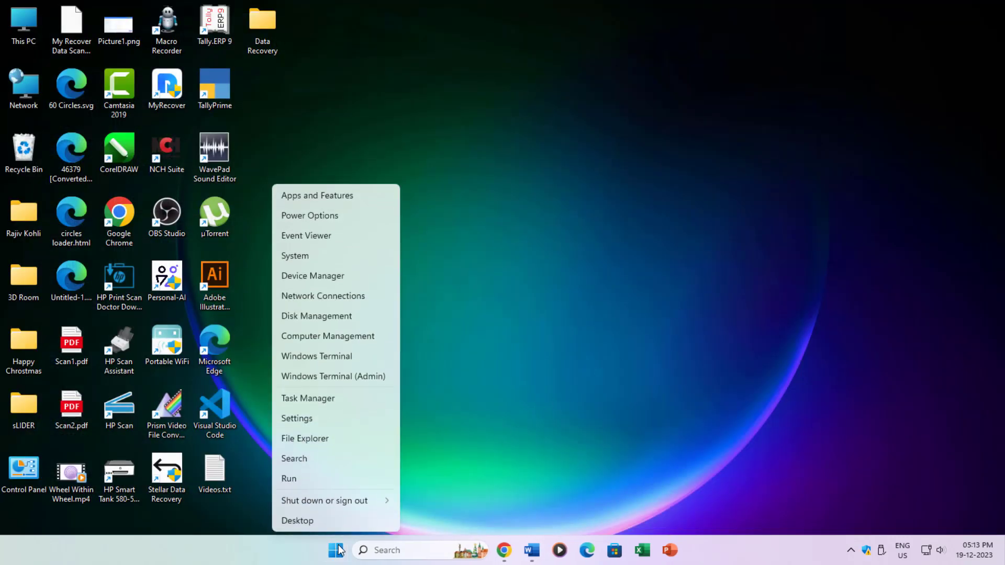
left_click(338, 318)
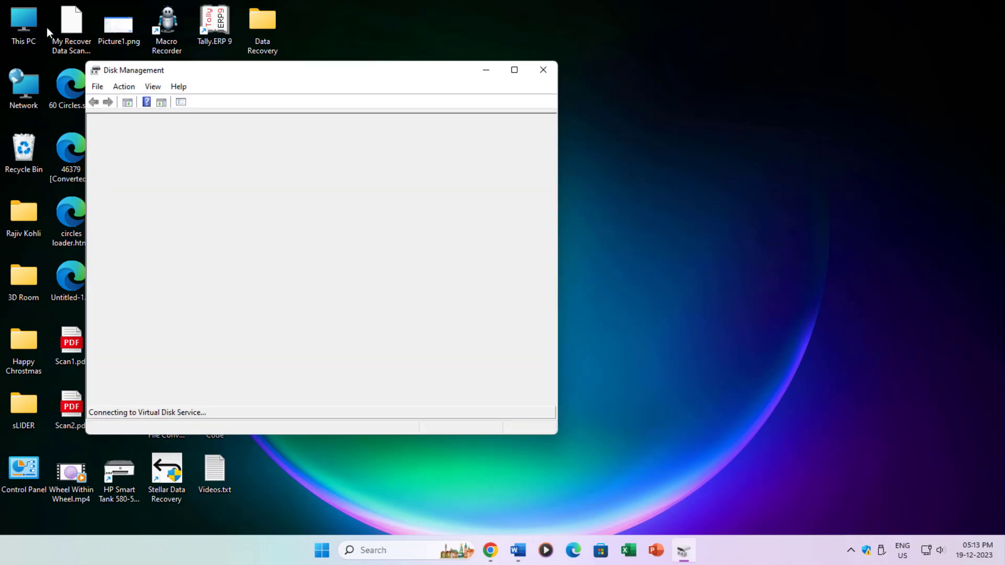
right_click(35, 21)
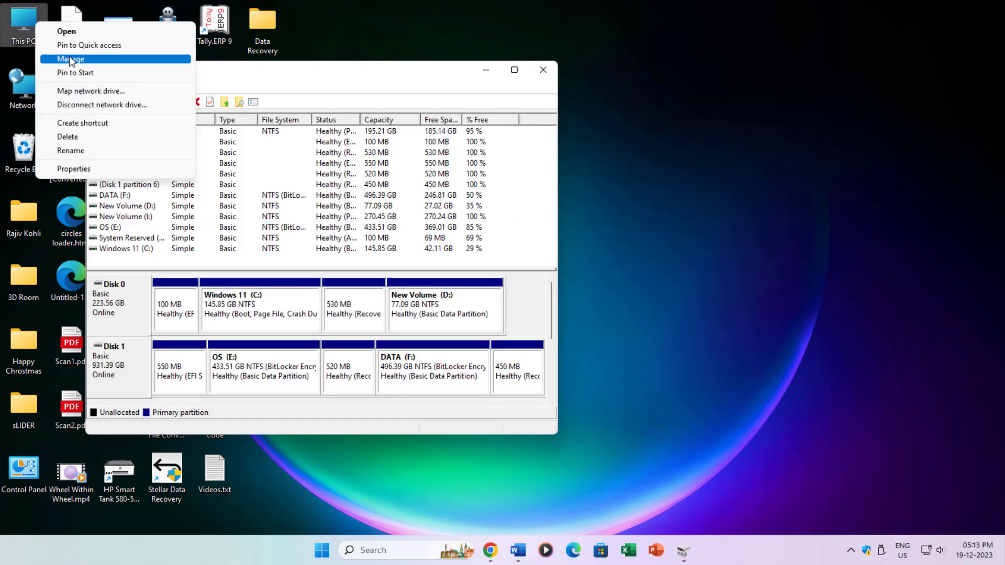
left_click(69, 58)
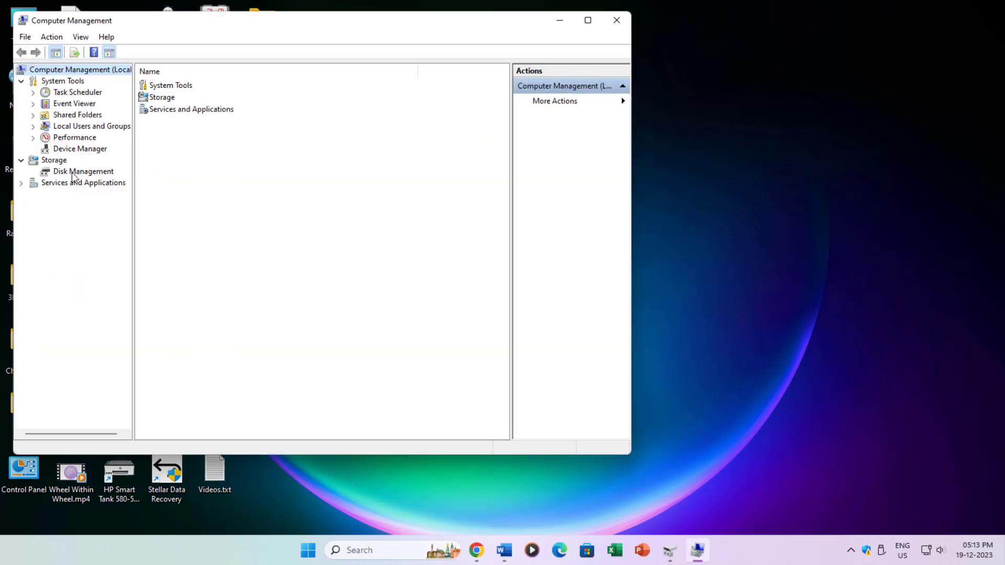
left_click(74, 173)
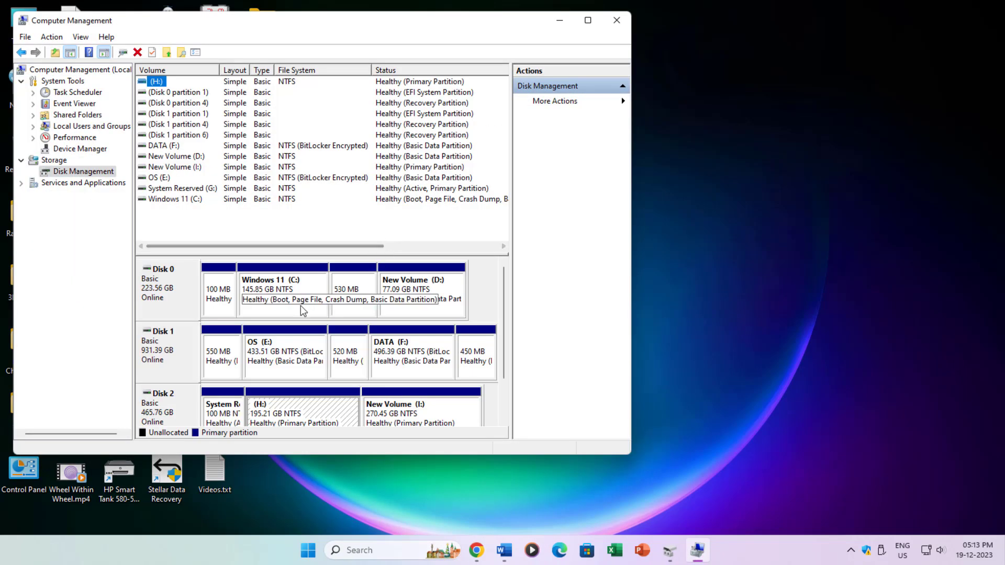
left_click(587, 20)
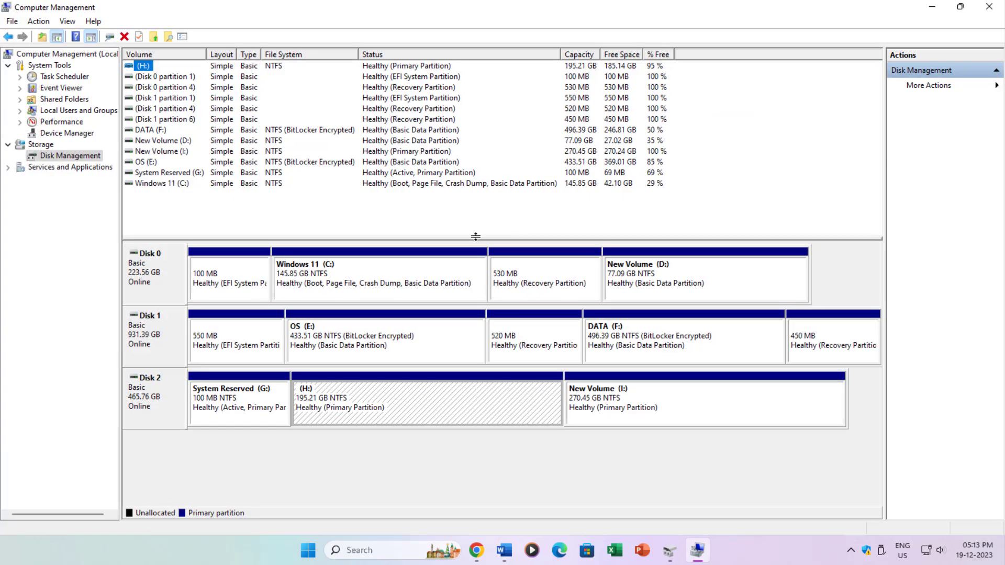
Inspect the H:, New Volume (D:), OS (E:) and DATA (F:) partitions, then Disk 2.
left_click(162, 285)
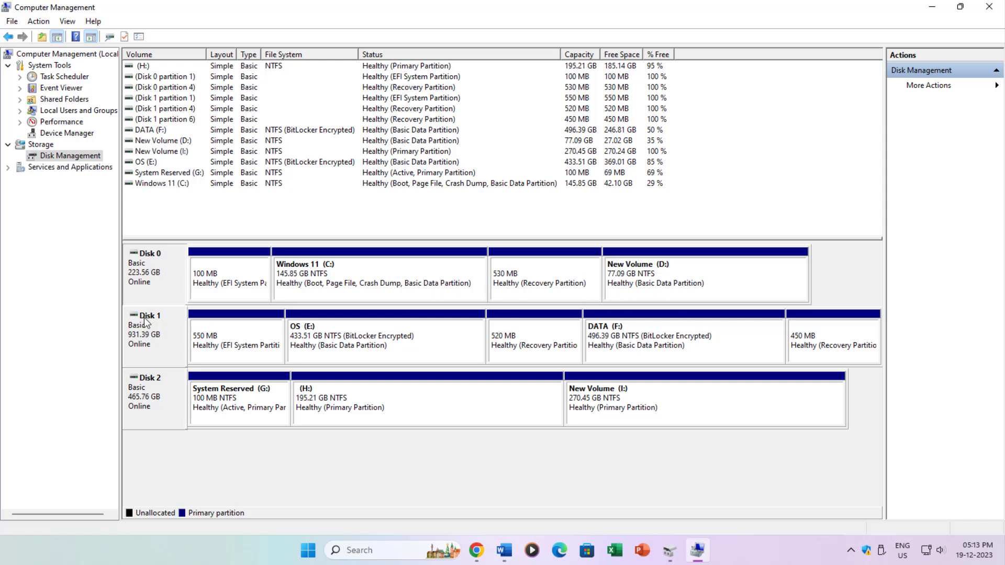
left_click(616, 273)
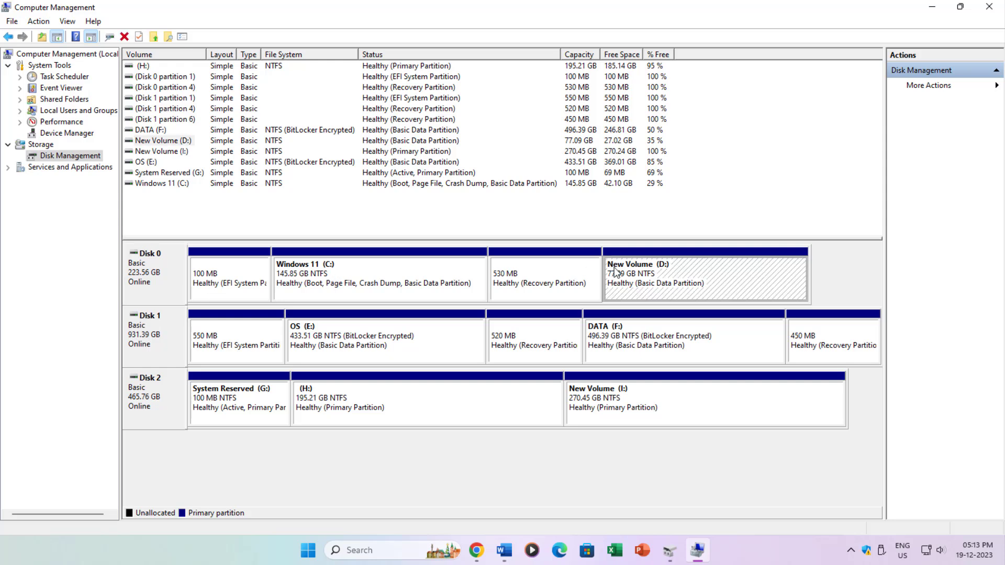
left_click(140, 339)
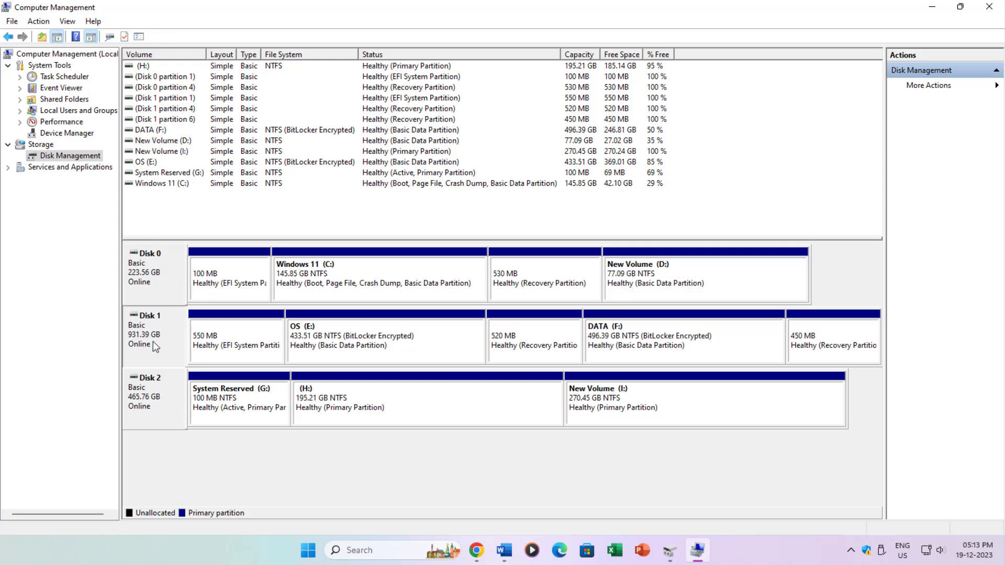
left_click(327, 343)
left_click(617, 339)
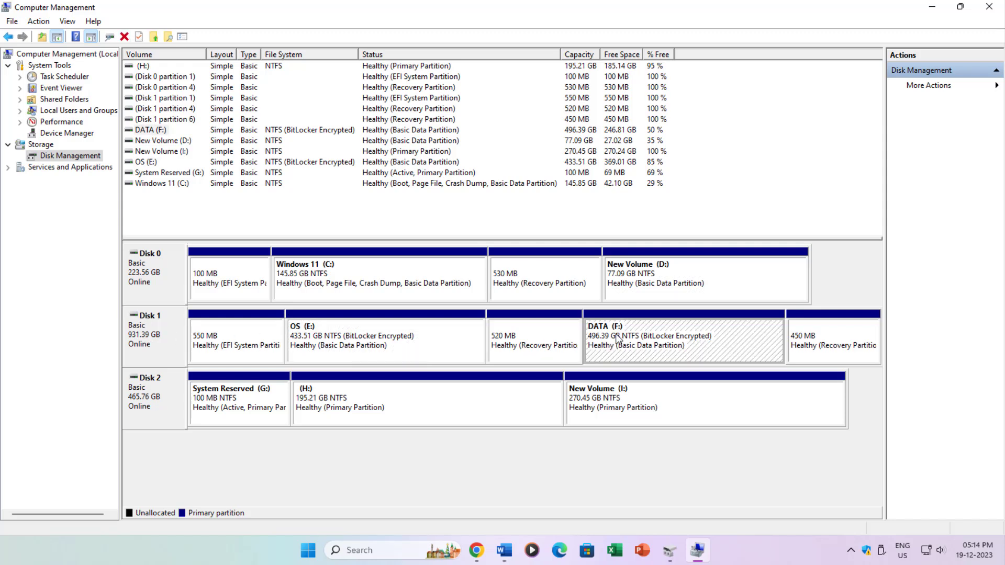
left_click(153, 397)
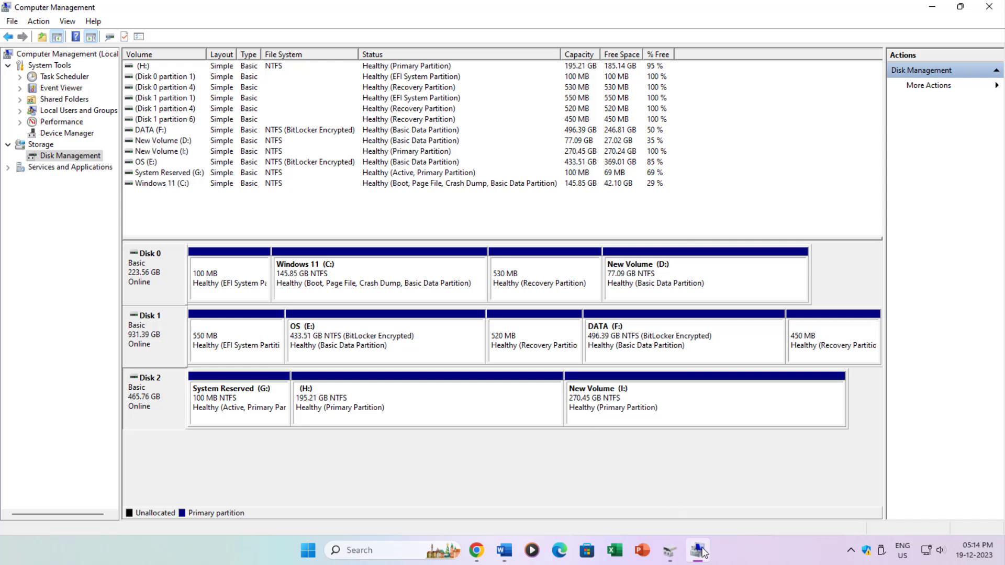
right_click(383, 397)
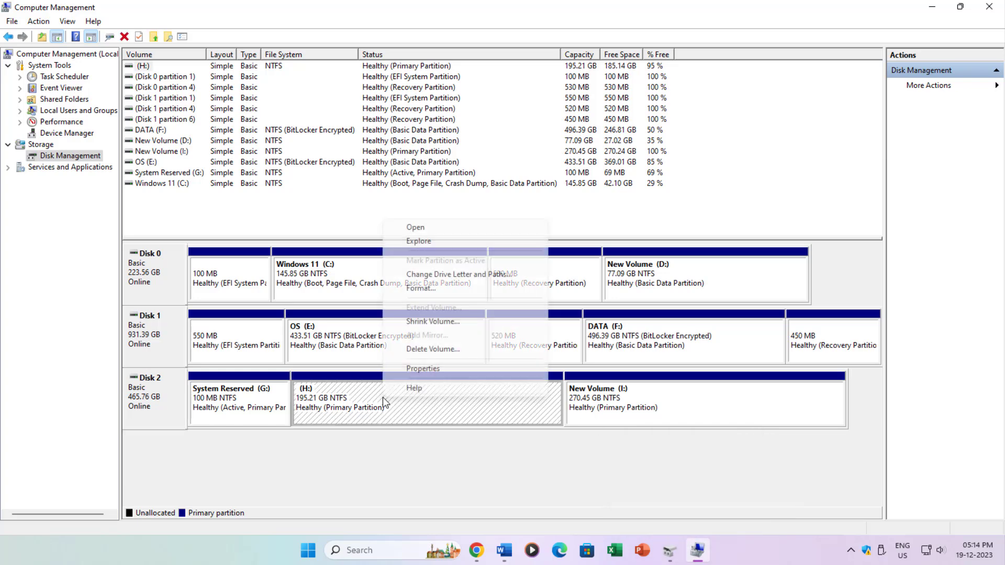
left_click(419, 367)
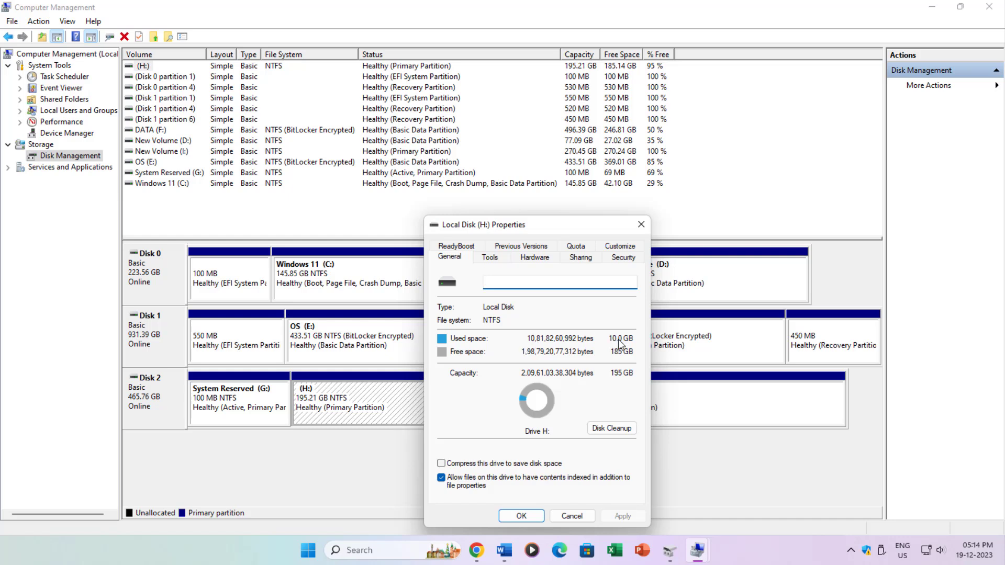
left_click(642, 225)
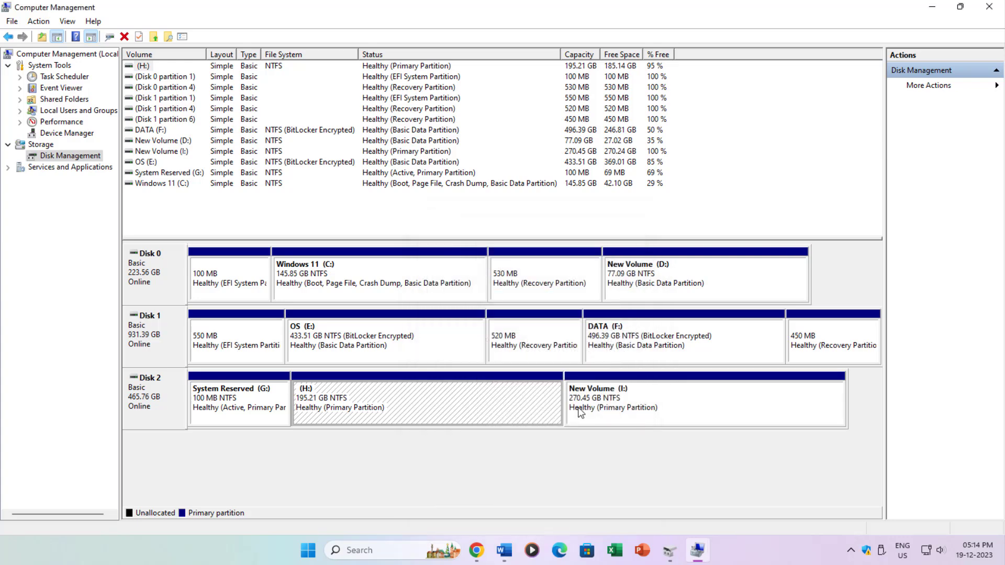
right_click(464, 398)
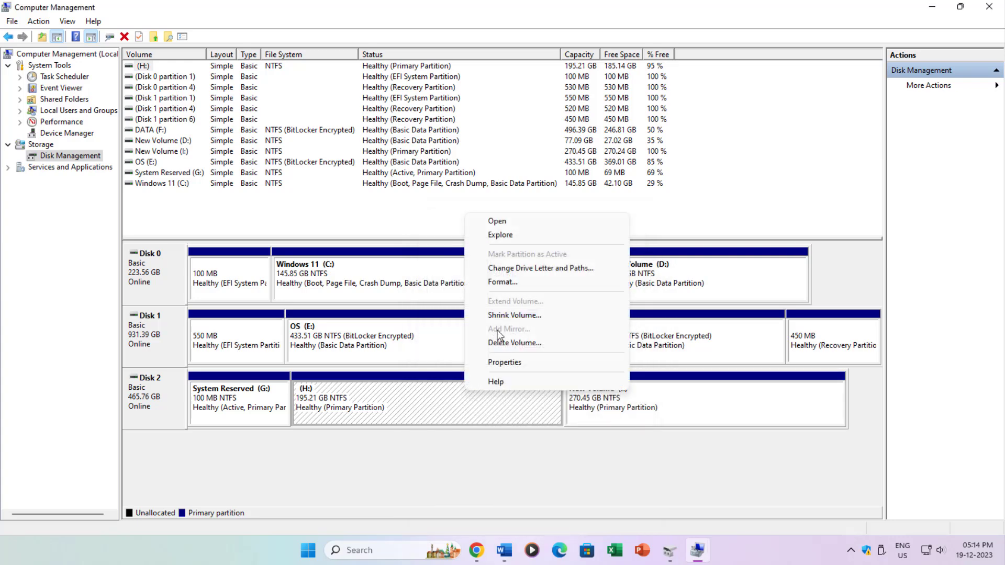
left_click(507, 238)
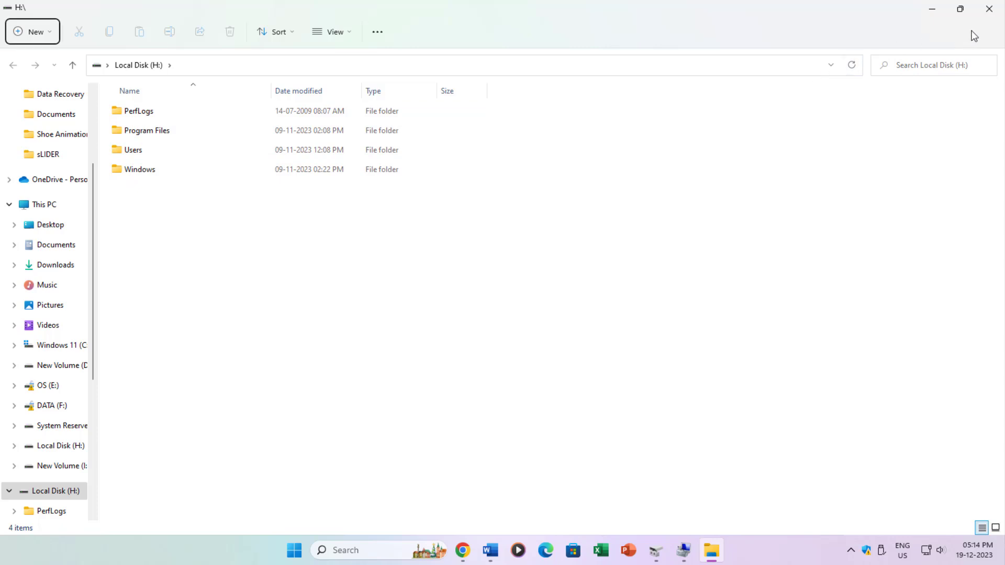
left_click(997, 15)
right_click(634, 391)
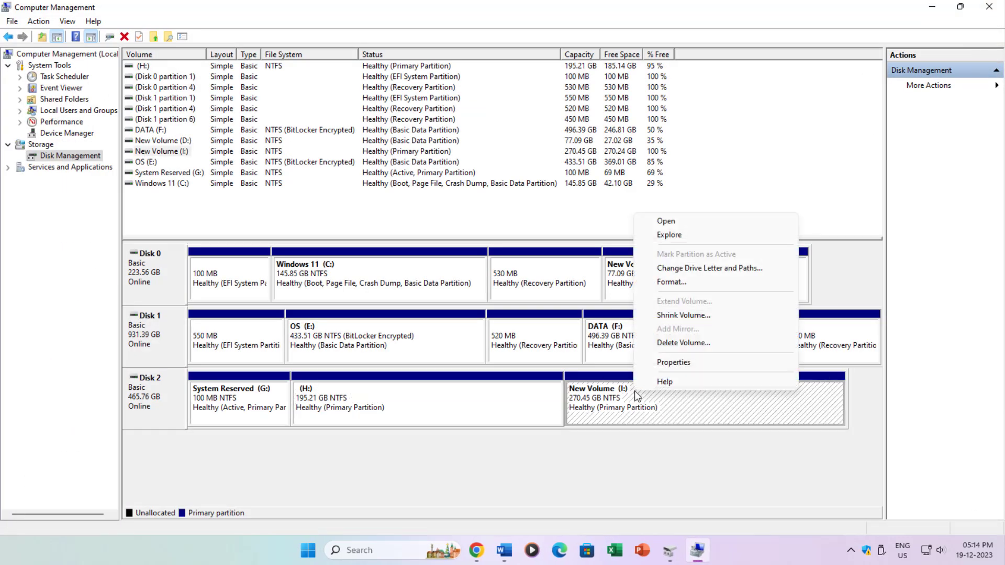
left_click(674, 362)
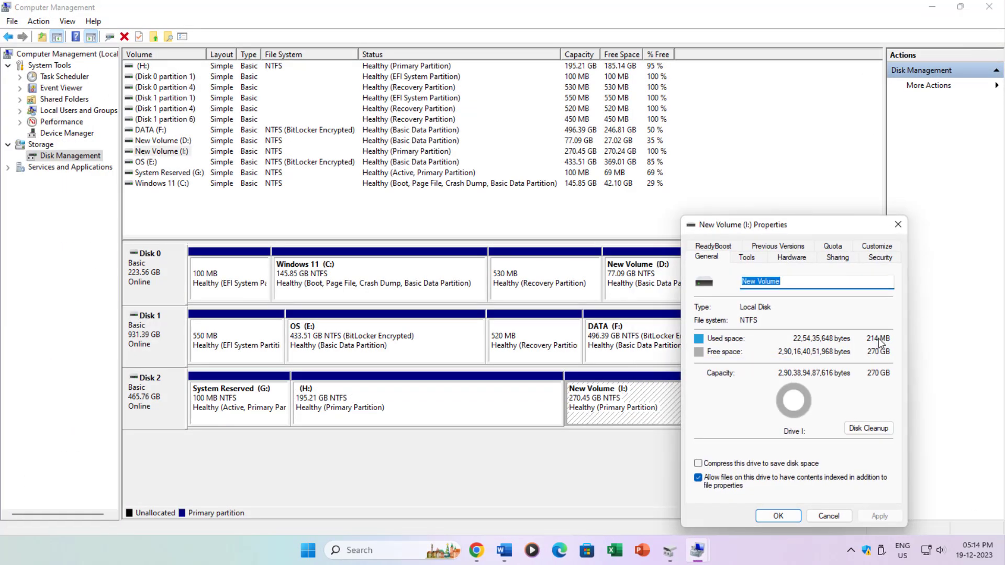
left_click(824, 515)
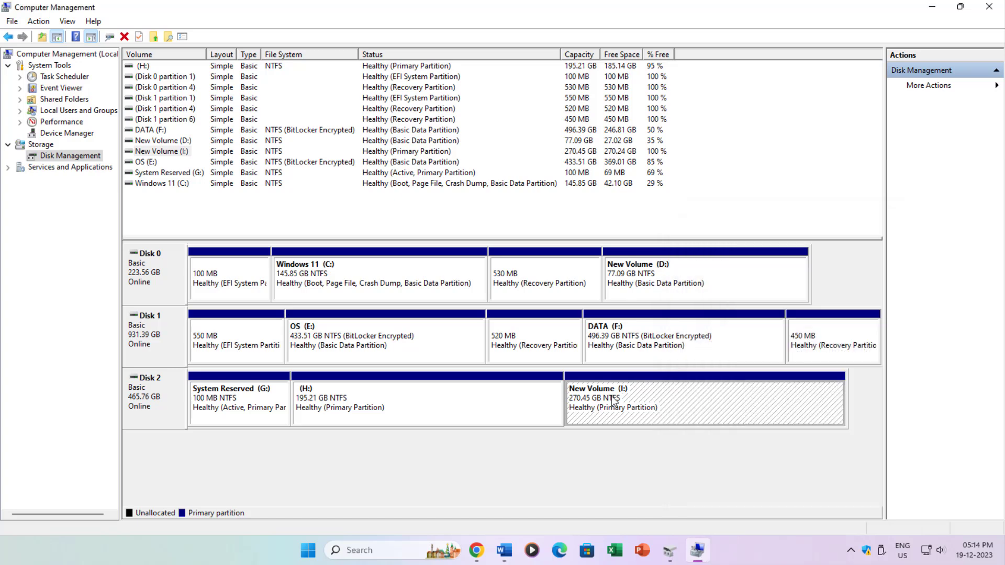
right_click(613, 399)
left_click(631, 239)
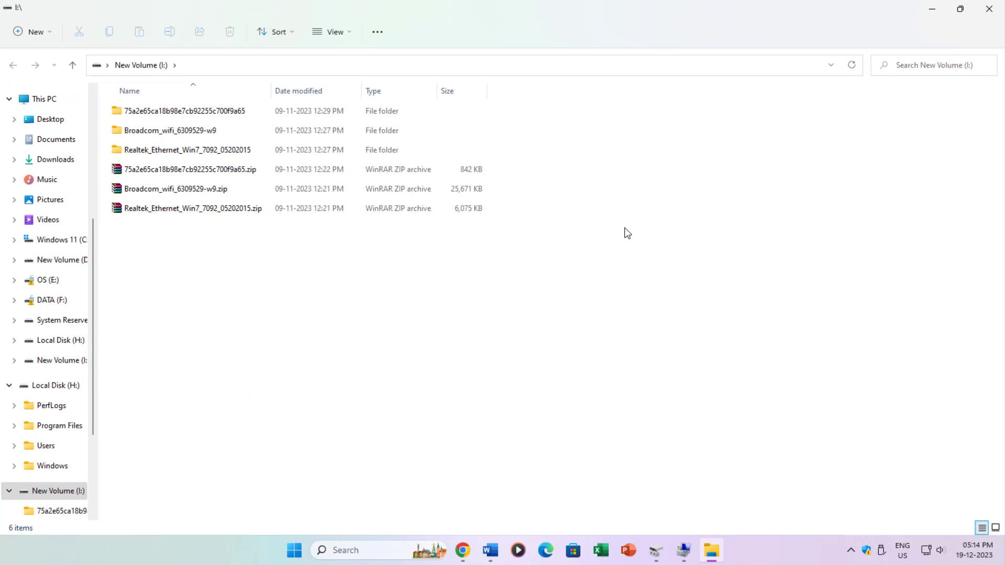
left_click(992, 10)
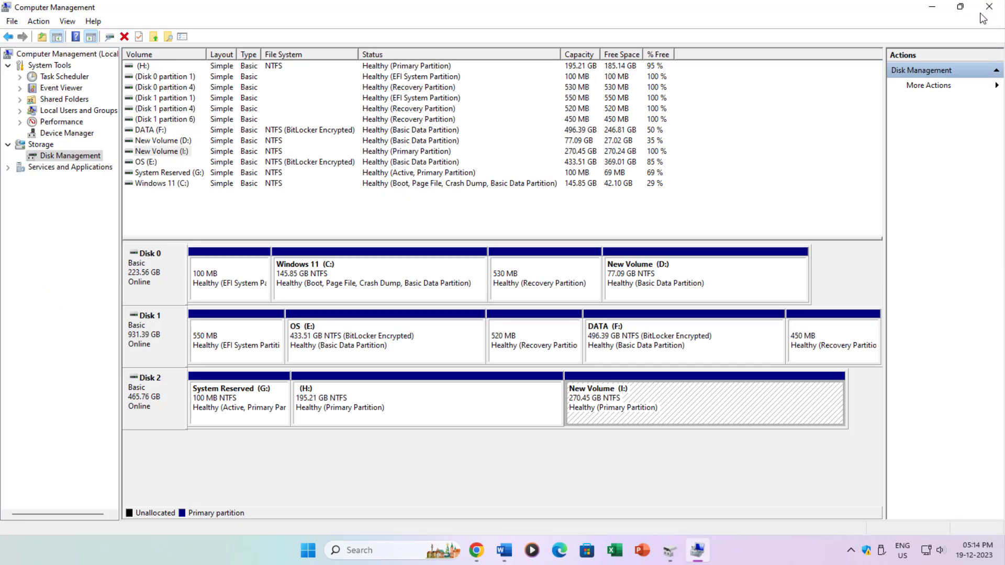
left_click(623, 331)
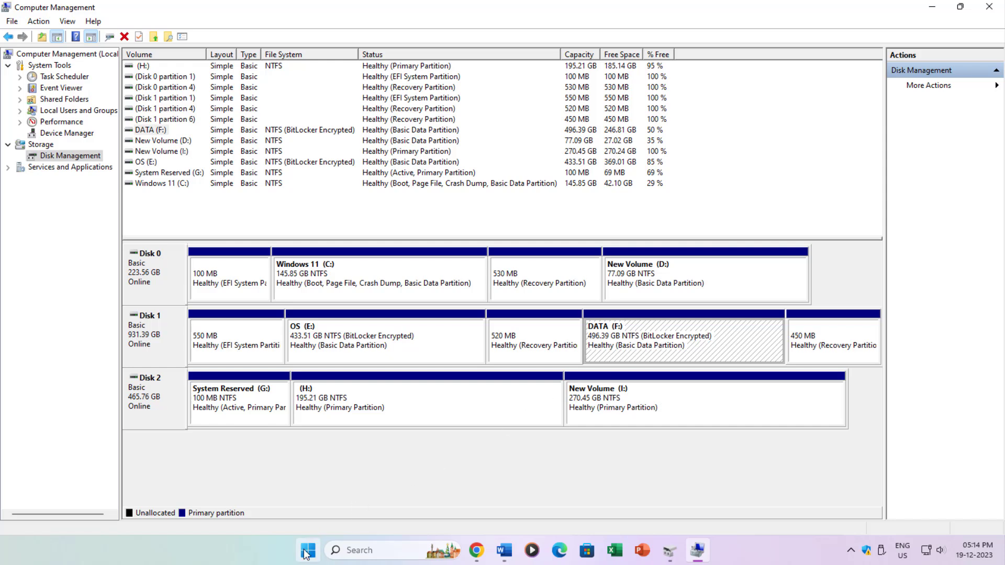
Close Computer Management and launch Stellar Data Recovery from the Start menu.
left_click(986, 7)
left_click(540, 67)
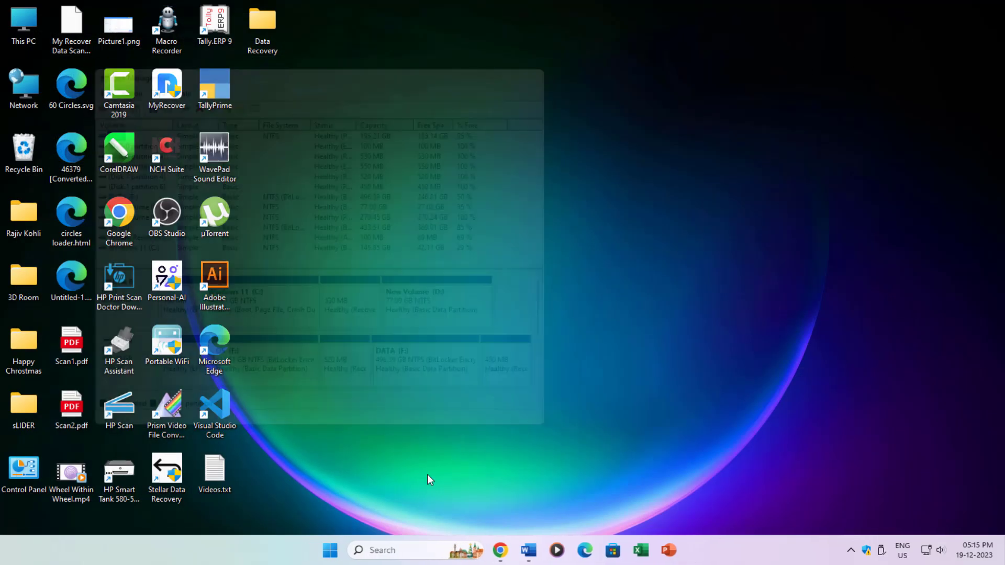
left_click(335, 550)
scroll(605, 266, "down", 3)
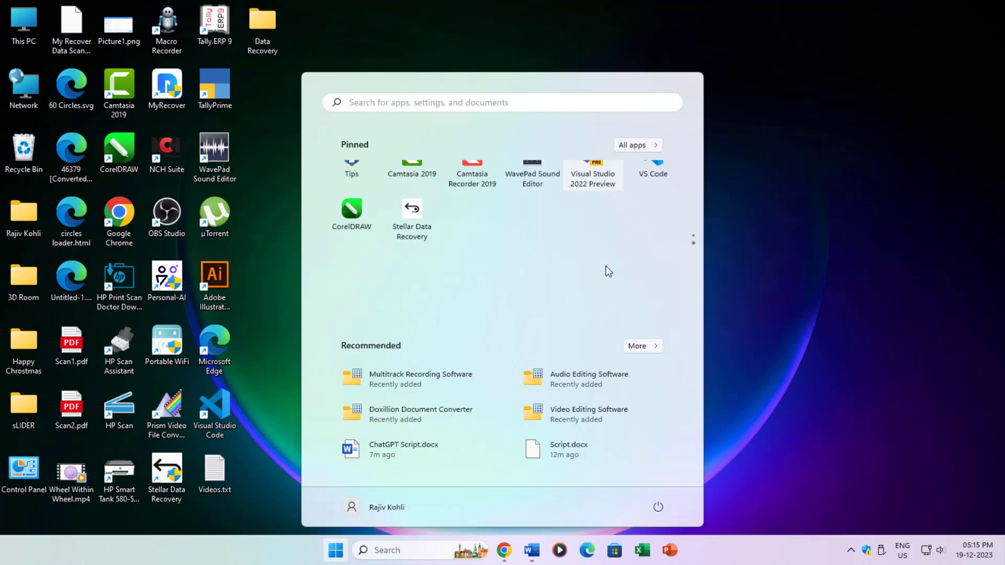
left_click(426, 201)
key("super")
key("super")
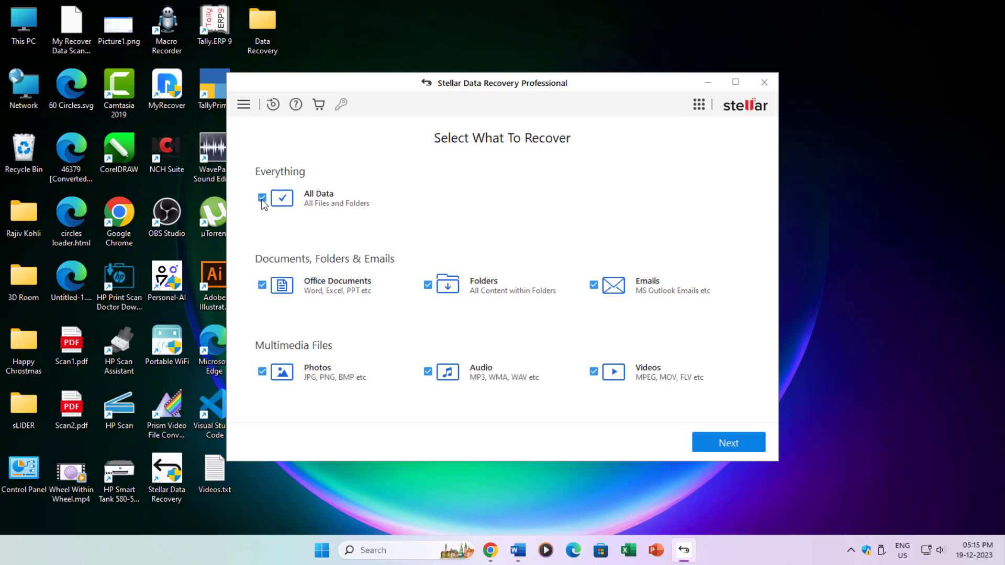
Toggle the Photos, Audio and Videos categories, then select All Data.
left_click(263, 199)
left_click(262, 371)
left_click(428, 371)
left_click(593, 371)
left_click(262, 198)
Choose the Generic External physical disk instead of Desktop and start the scan.
left_click(730, 443)
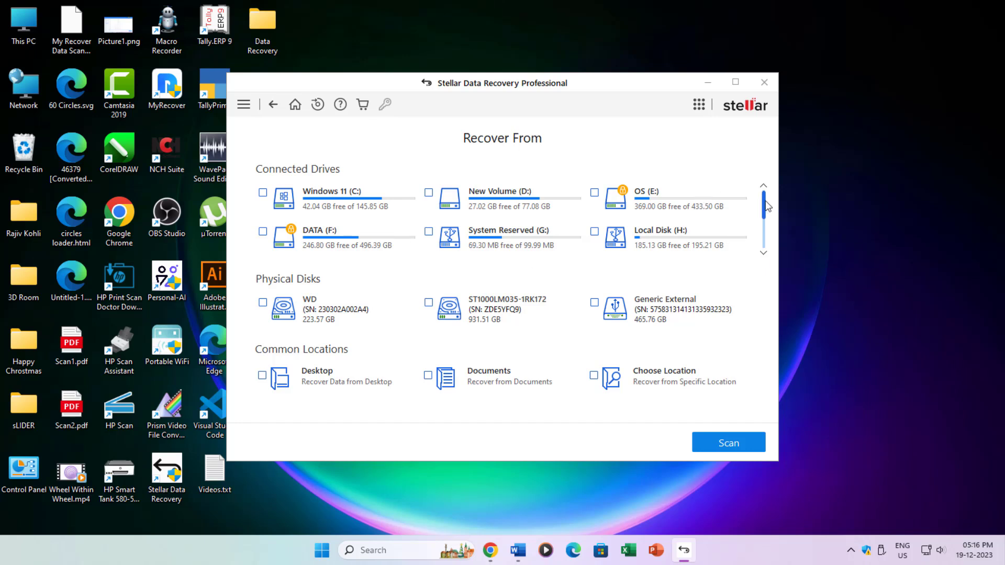
left_click_drag(765, 202, 765, 234)
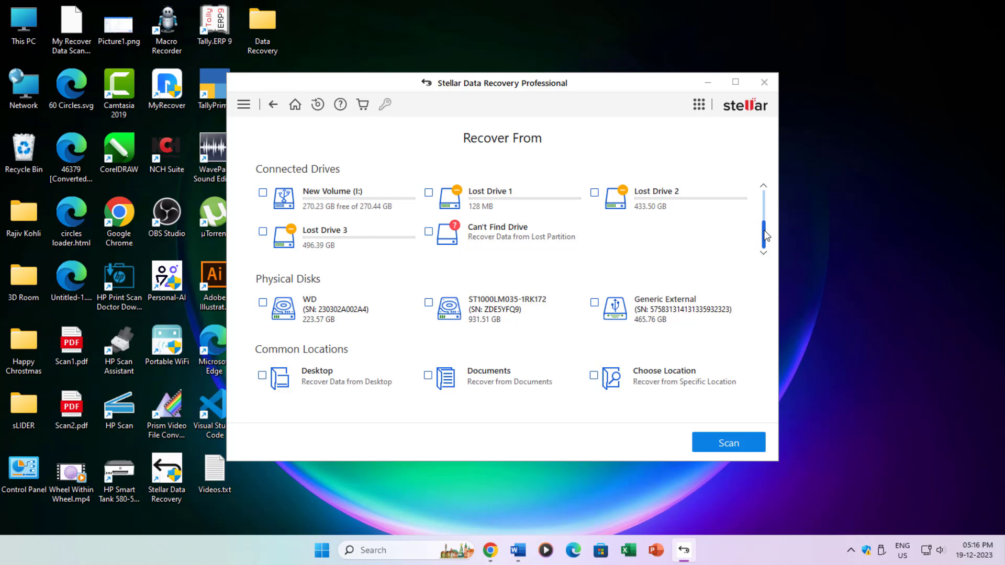
left_click_drag(765, 234, 768, 203)
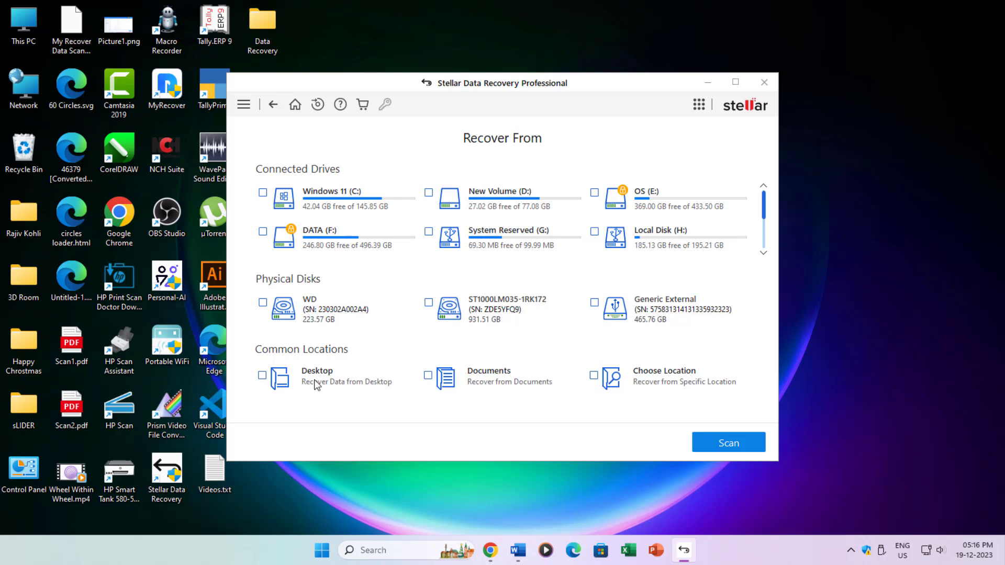
left_click(262, 376)
left_click(262, 376)
left_click(594, 304)
mouse_move(663, 308)
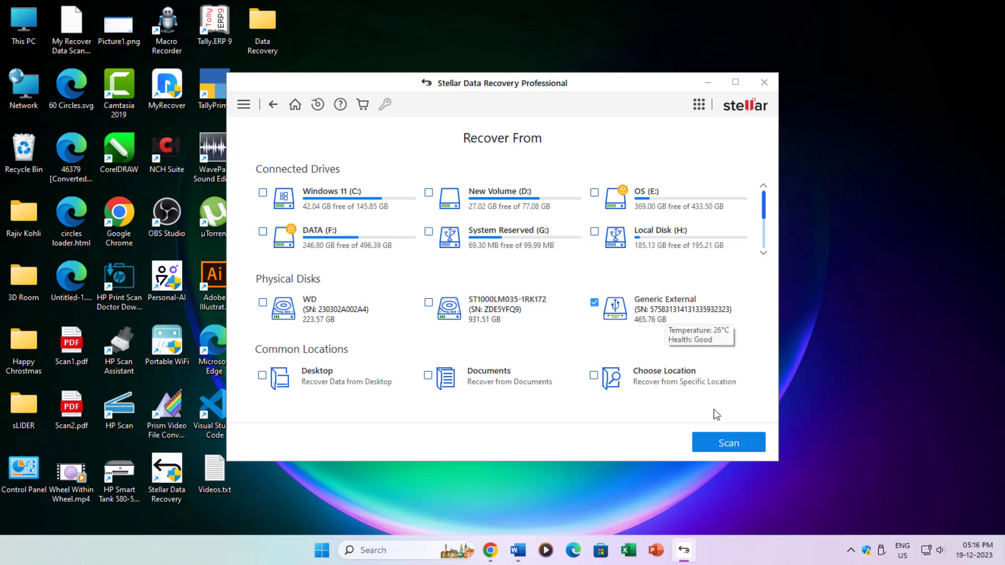
left_click(727, 443)
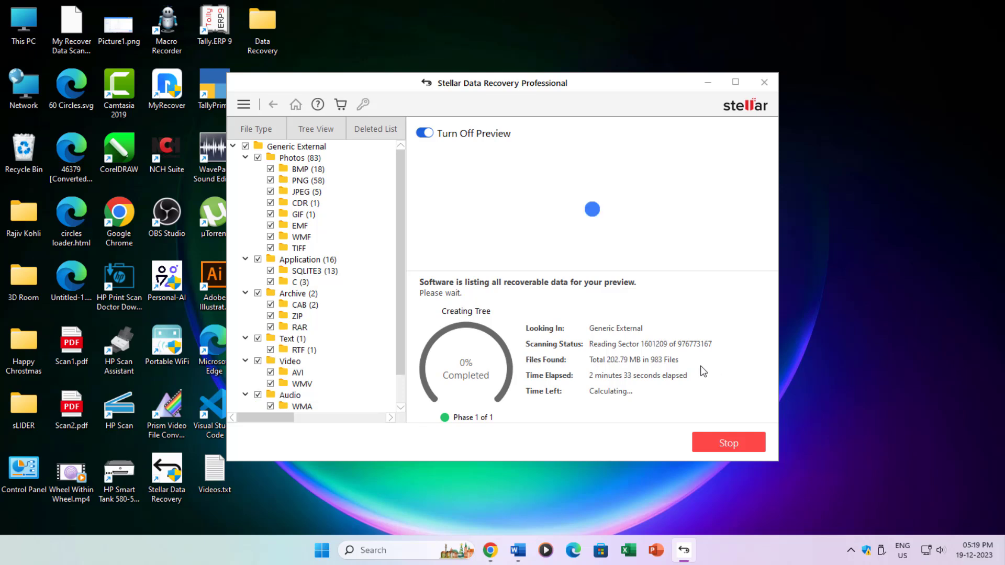
Abort the running scan and browse the found Photos' BMP files.
left_click(712, 450)
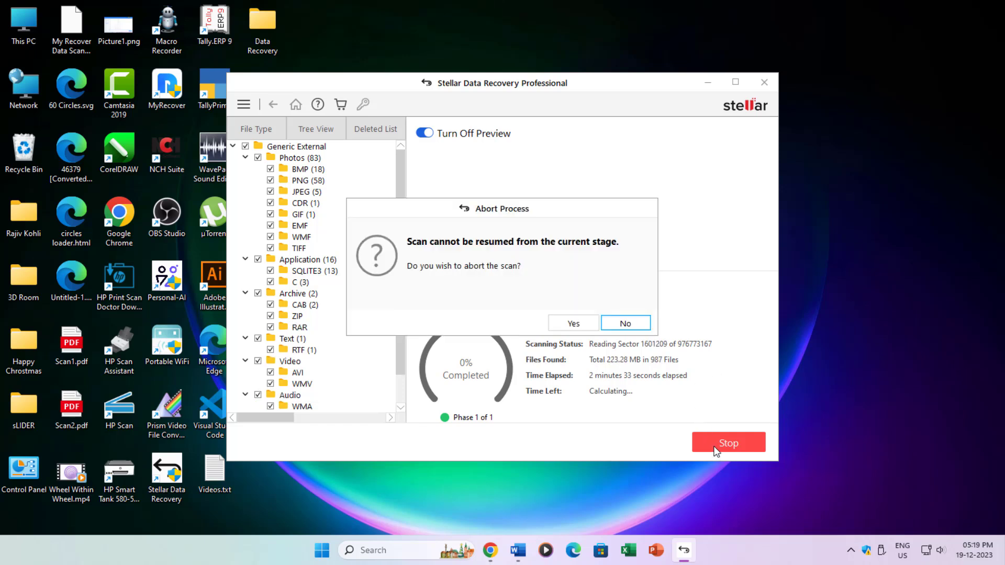
left_click(570, 323)
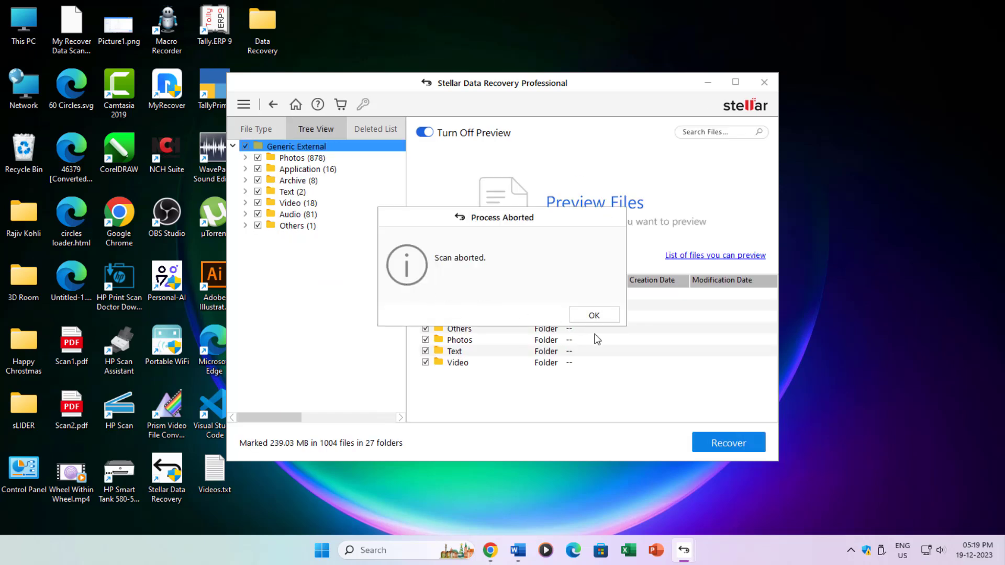
left_click(594, 316)
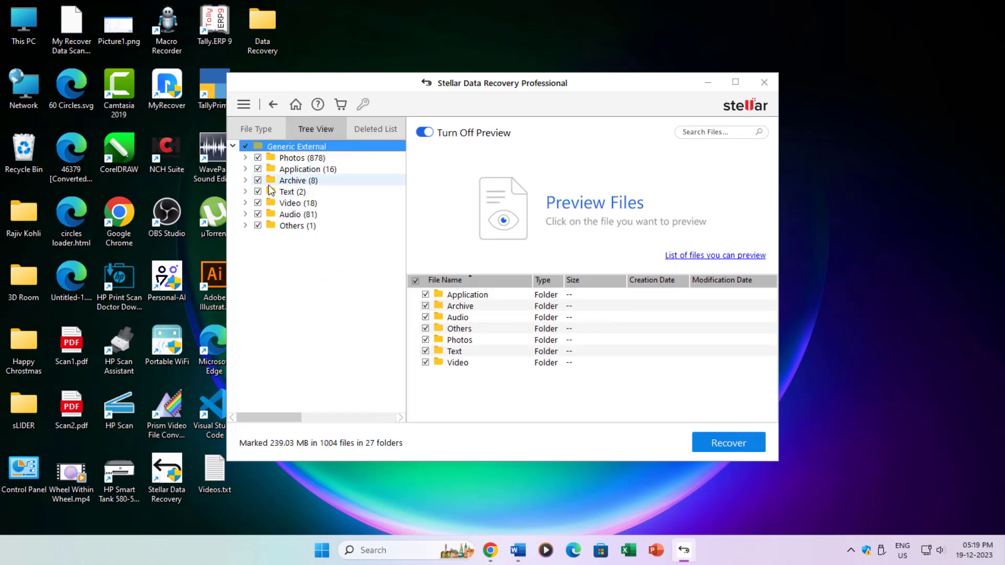
left_click(246, 157)
left_click(291, 169)
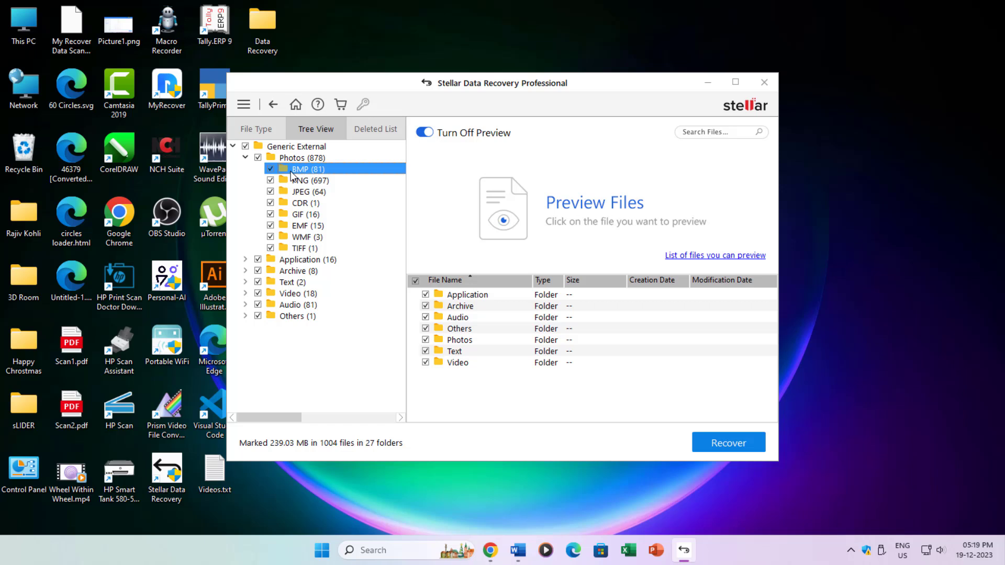
Save the scan results as a scan file named Test.
left_click(243, 104)
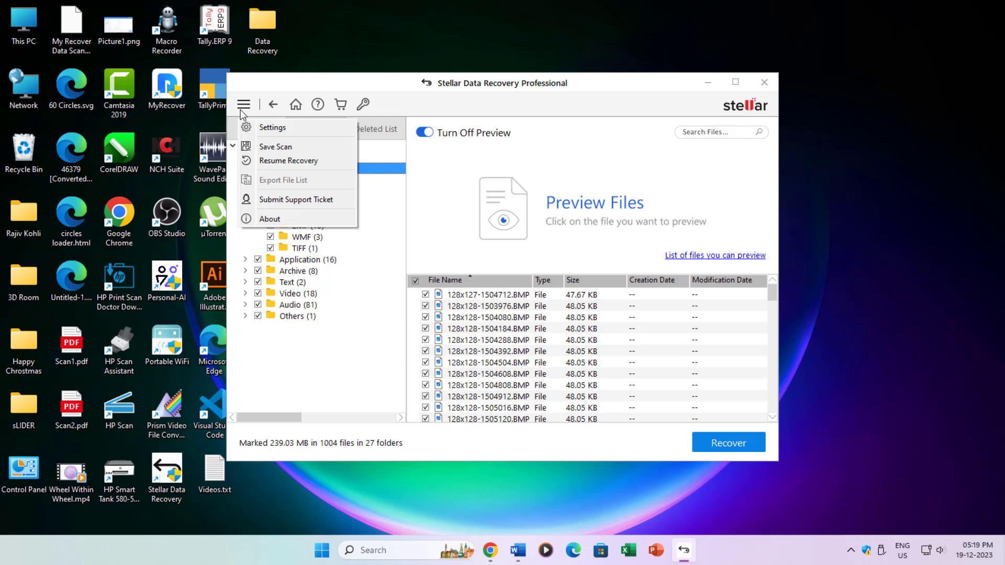
left_click(266, 149)
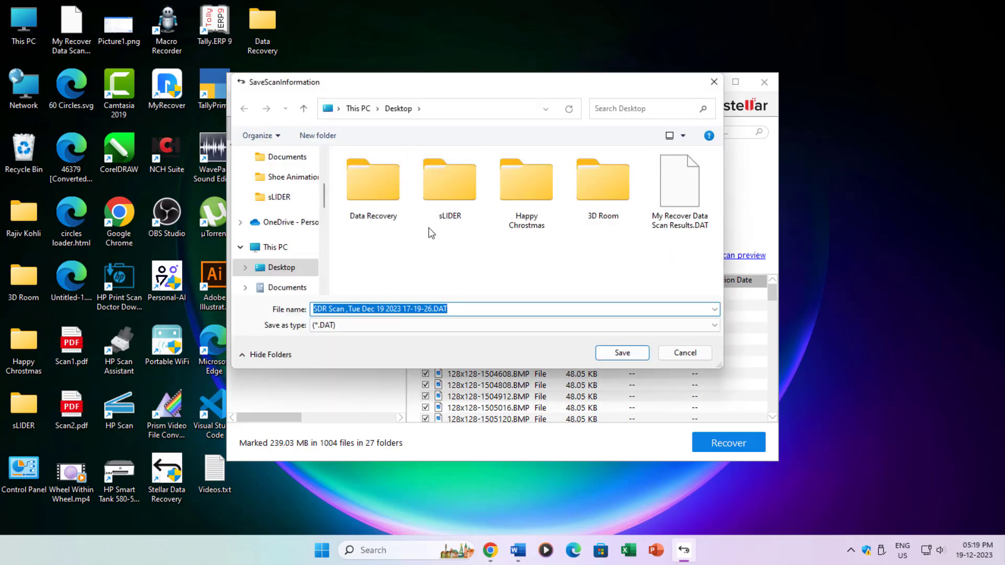
type("Test")
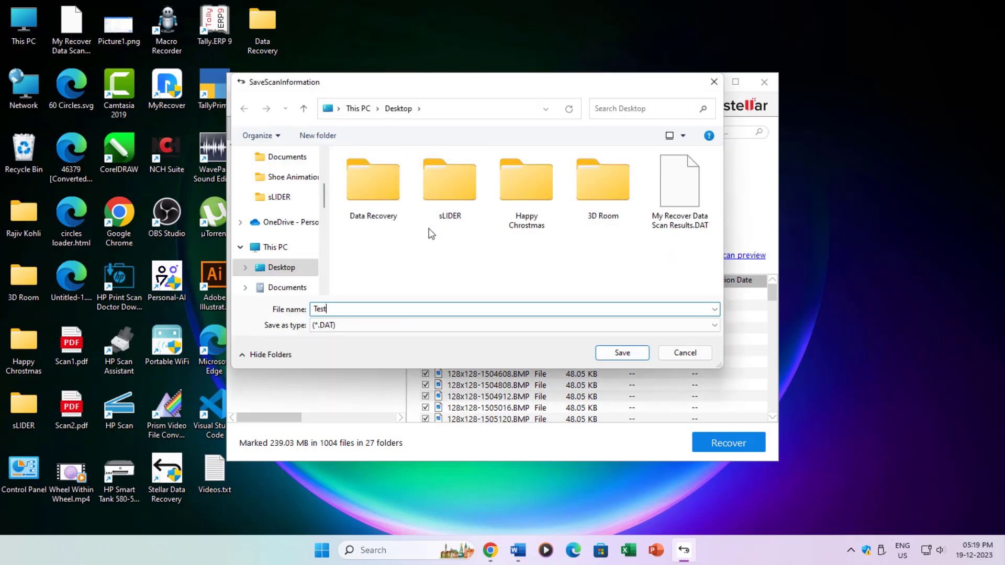
left_click(632, 354)
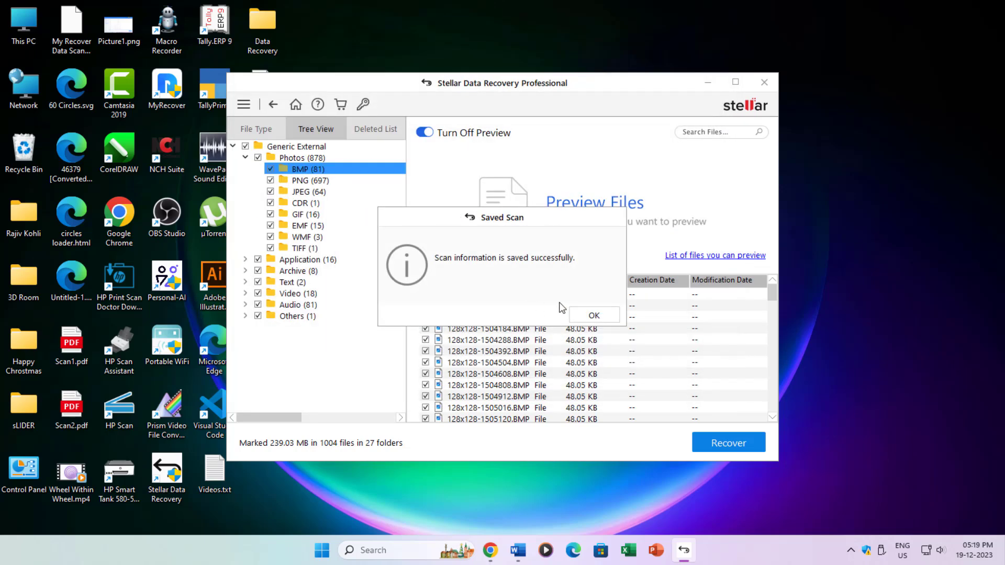
left_click(595, 317)
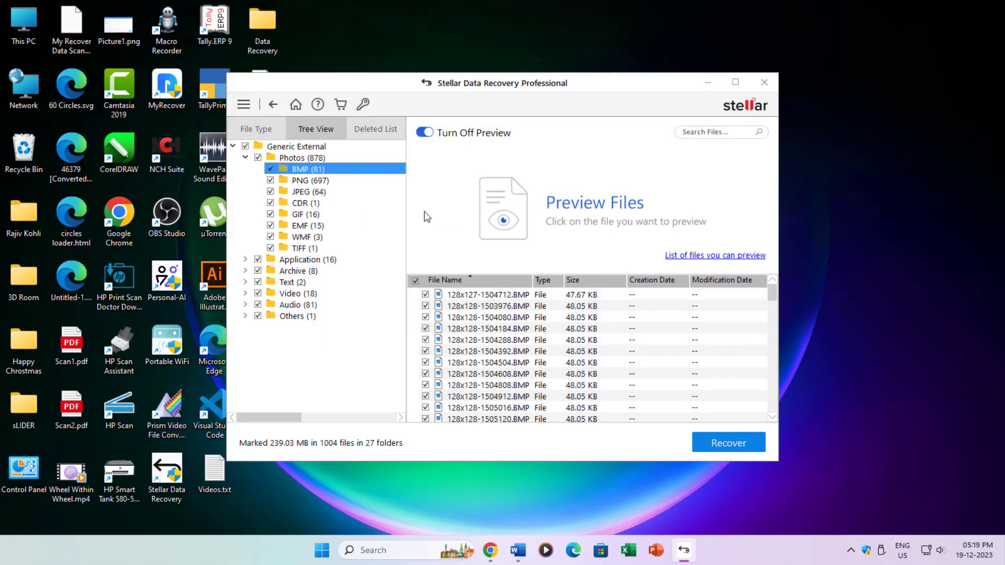
Resume the saved Data Recovered DPS scan after checking its drive and date.
left_click(244, 107)
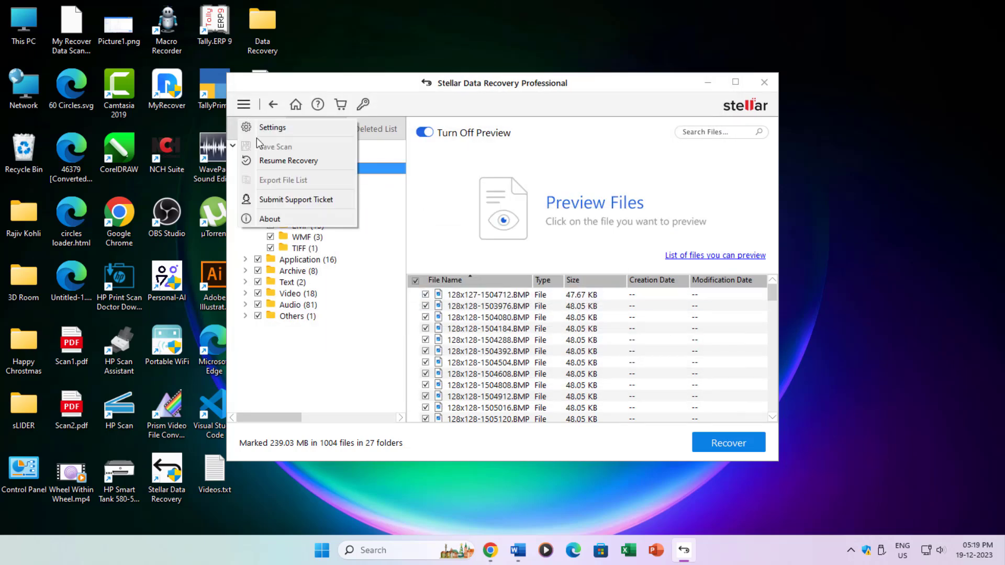
left_click(272, 161)
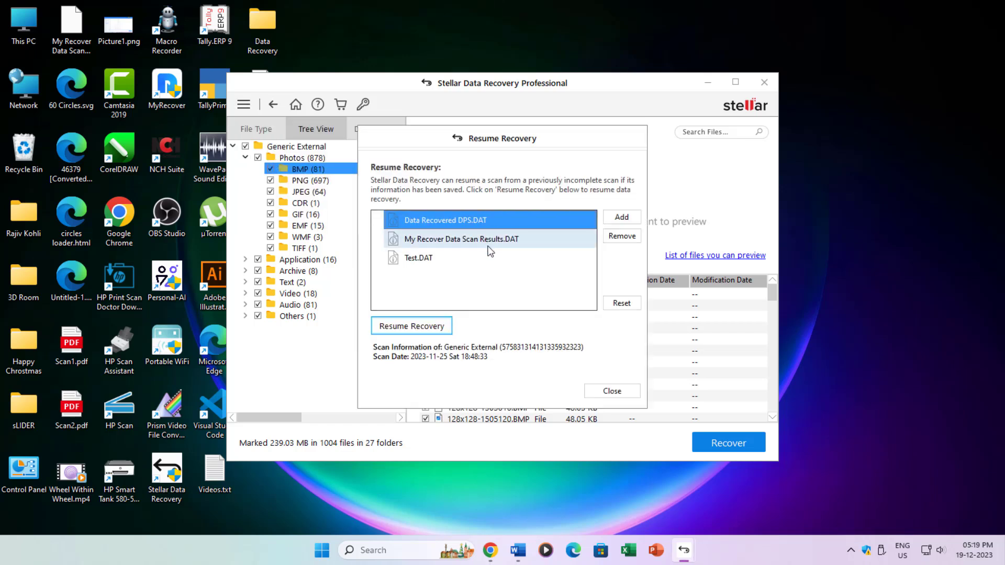
left_click(435, 244)
left_click(436, 225)
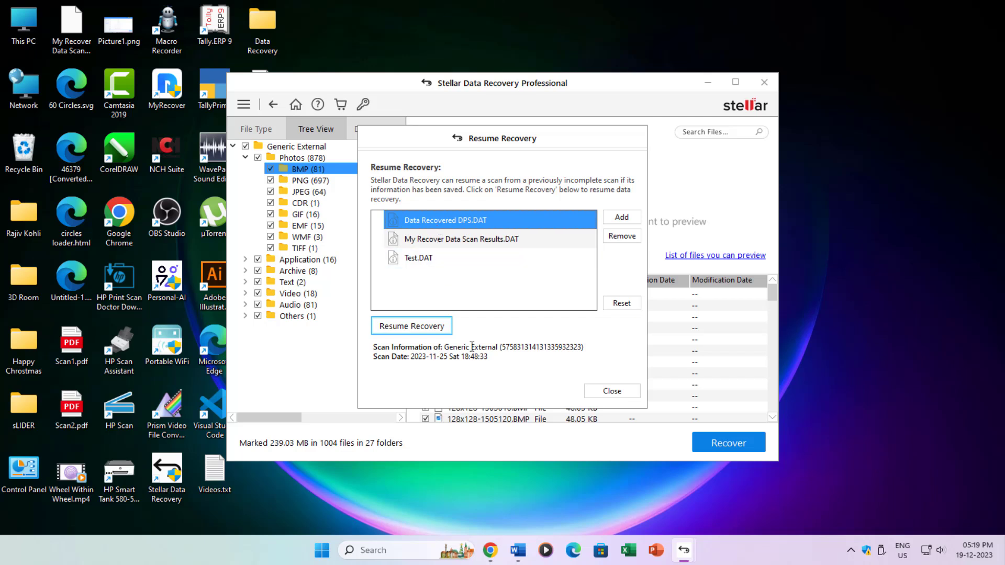
left_click_drag(445, 347, 595, 349)
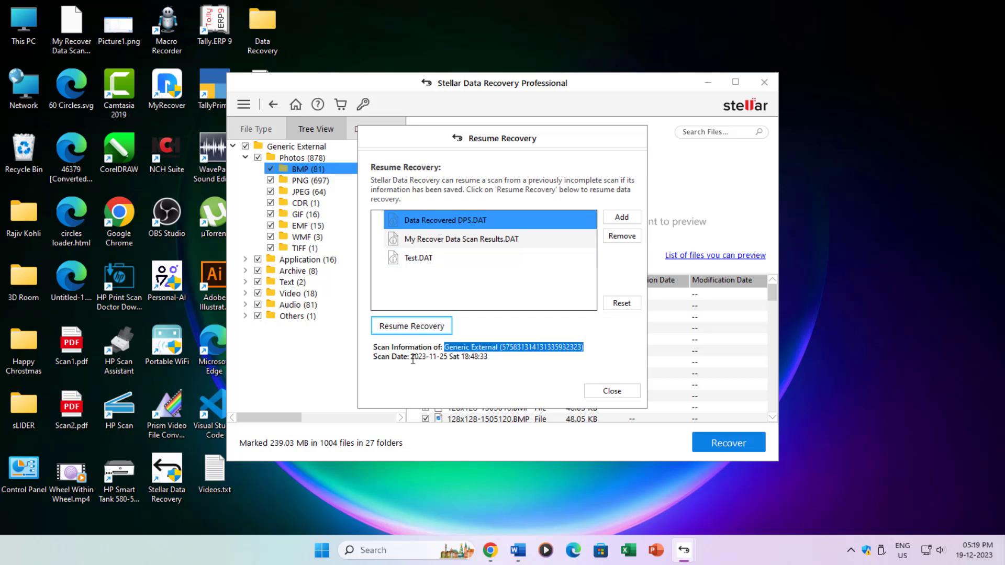
left_click_drag(412, 359, 500, 356)
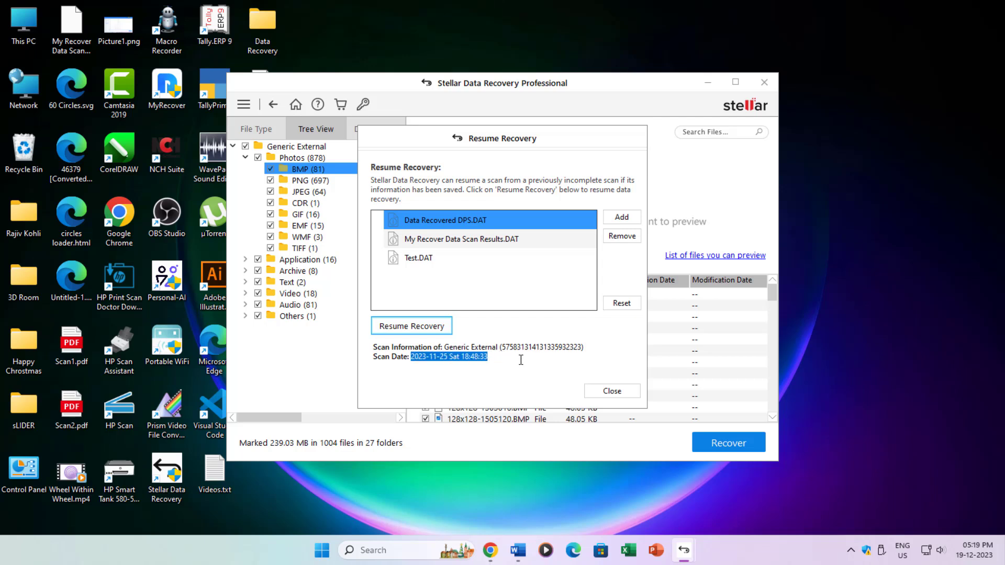
left_click(432, 330)
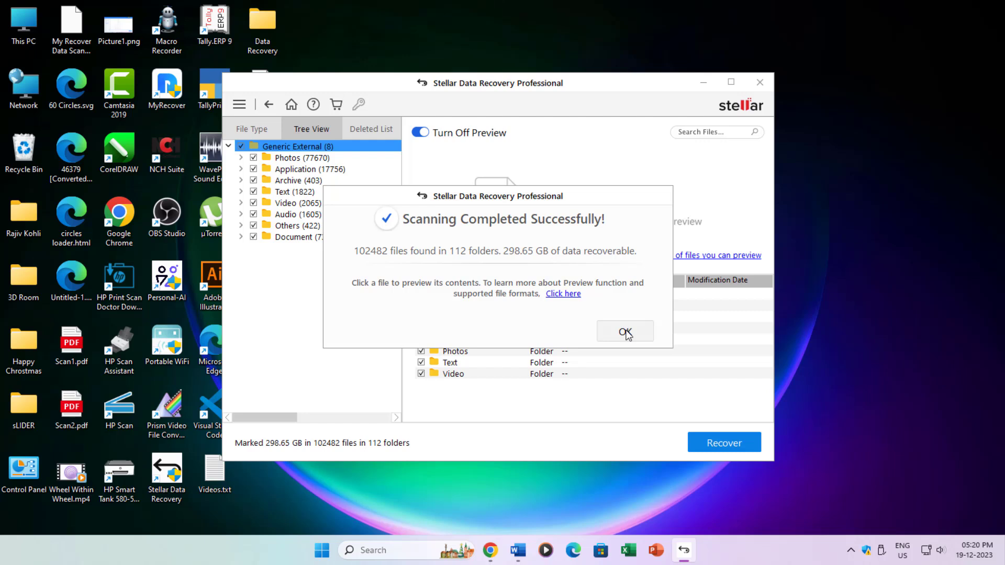
Clear all marks and mark only the Photos > PNG folder.
left_click(625, 332)
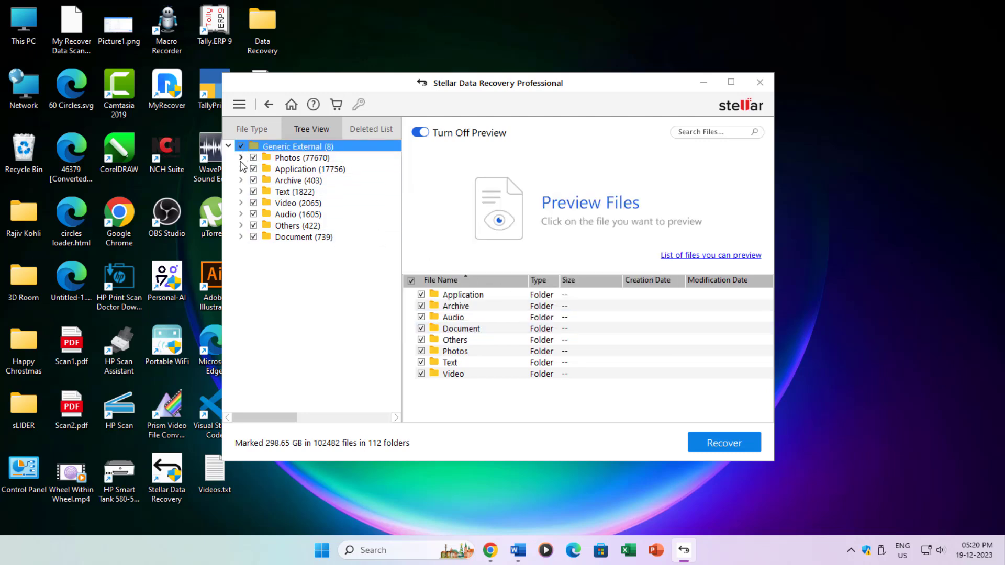
left_click(241, 147)
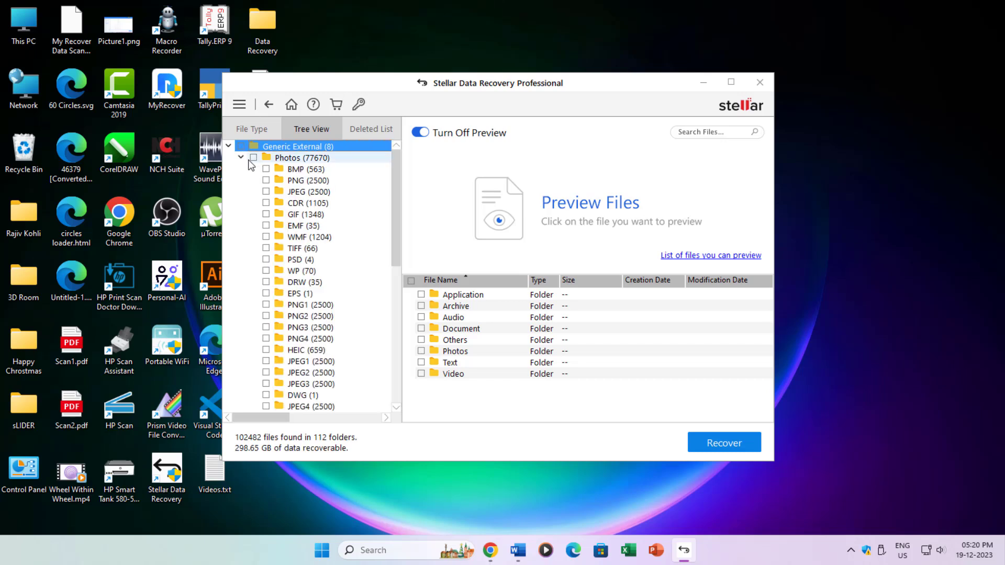
left_click(253, 158)
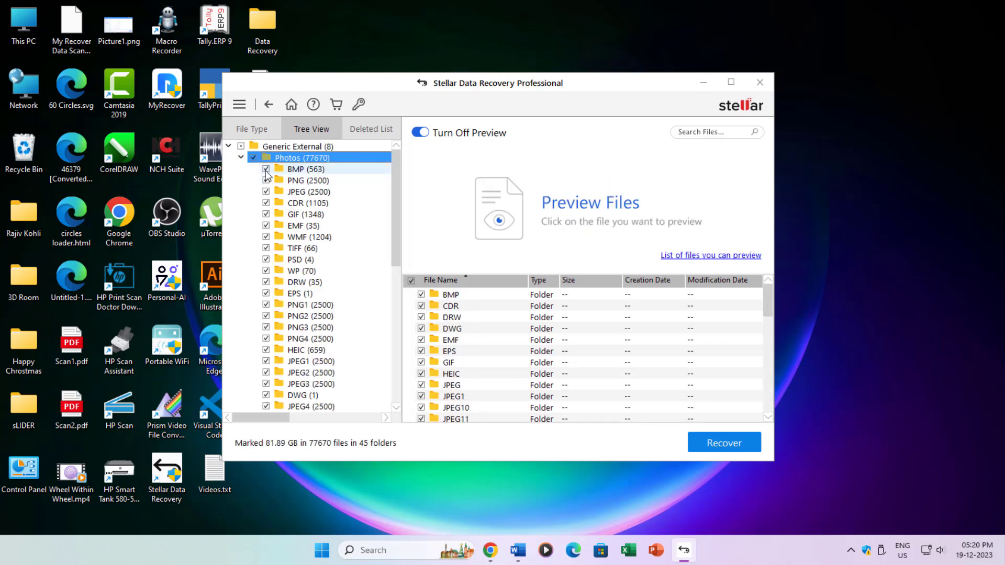
left_click(253, 158)
left_click(266, 180)
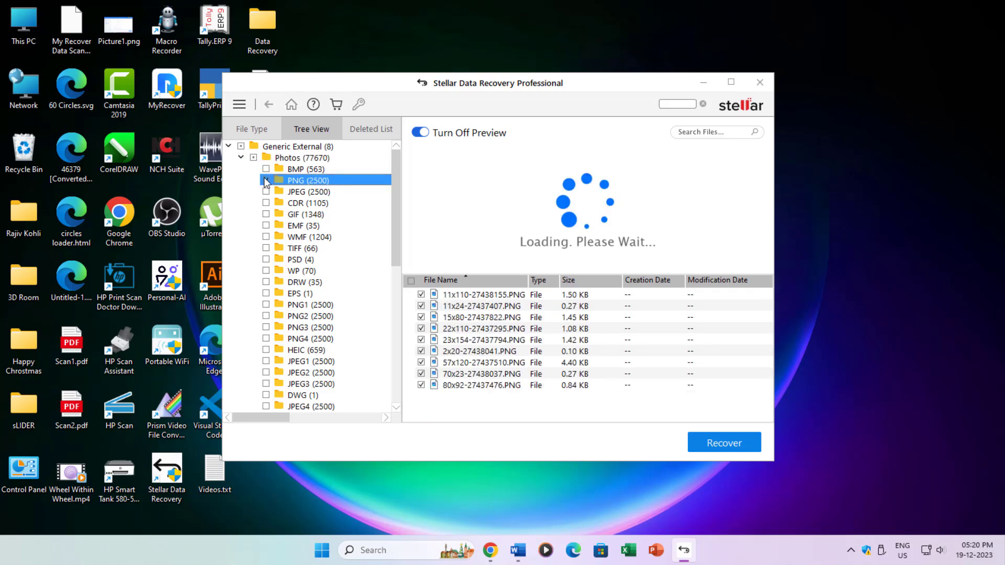
Recover the 2,500 marked PNG files to drive DATA (F:).
left_click(723, 445)
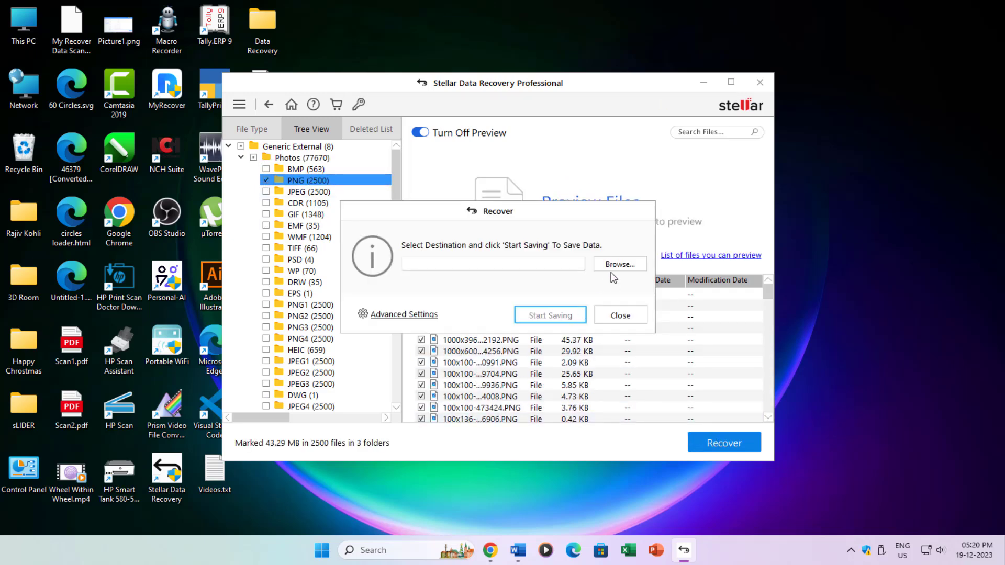
scroll(415, 377, "down", 2)
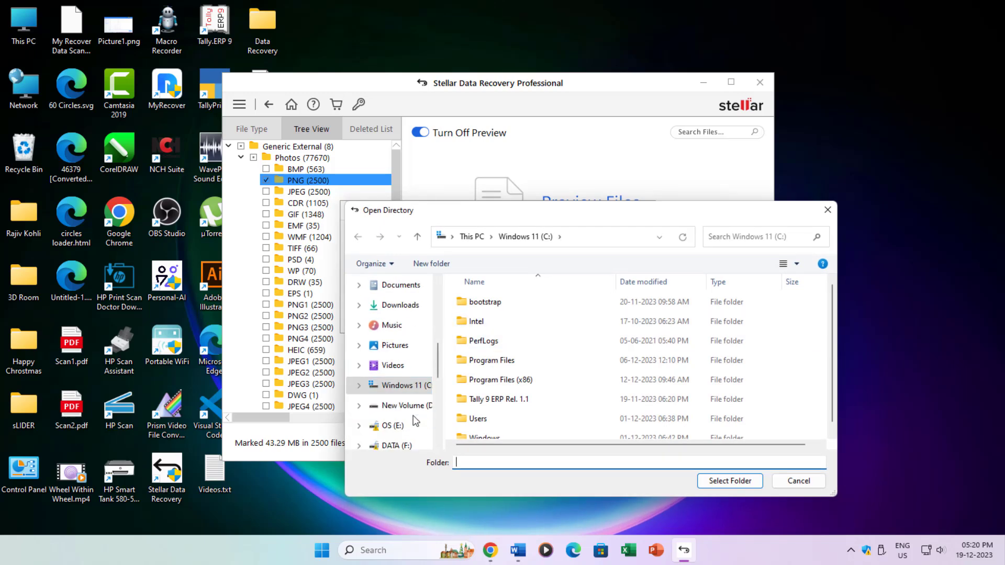
scroll(415, 417, "down", 2)
left_click(396, 406)
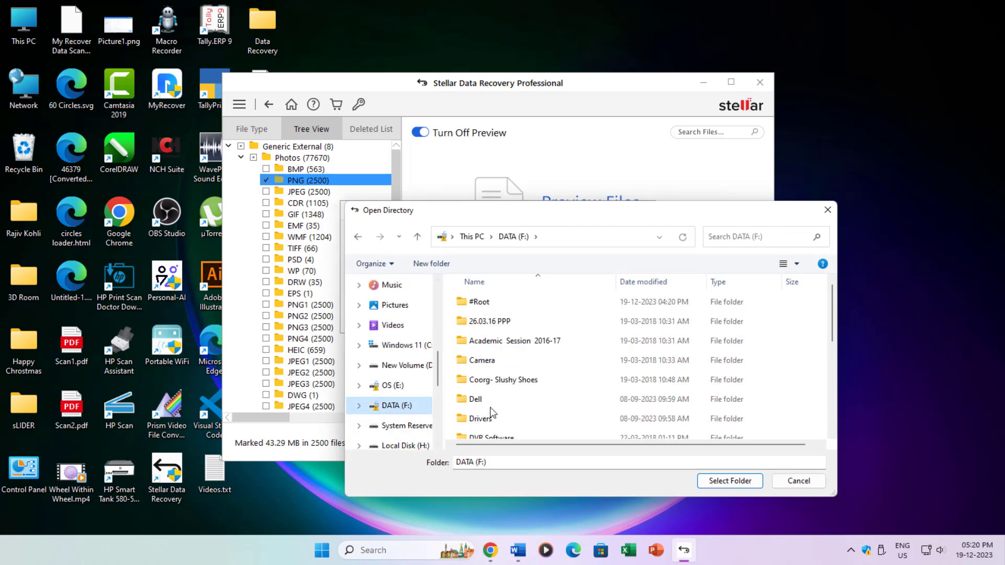
left_click(727, 481)
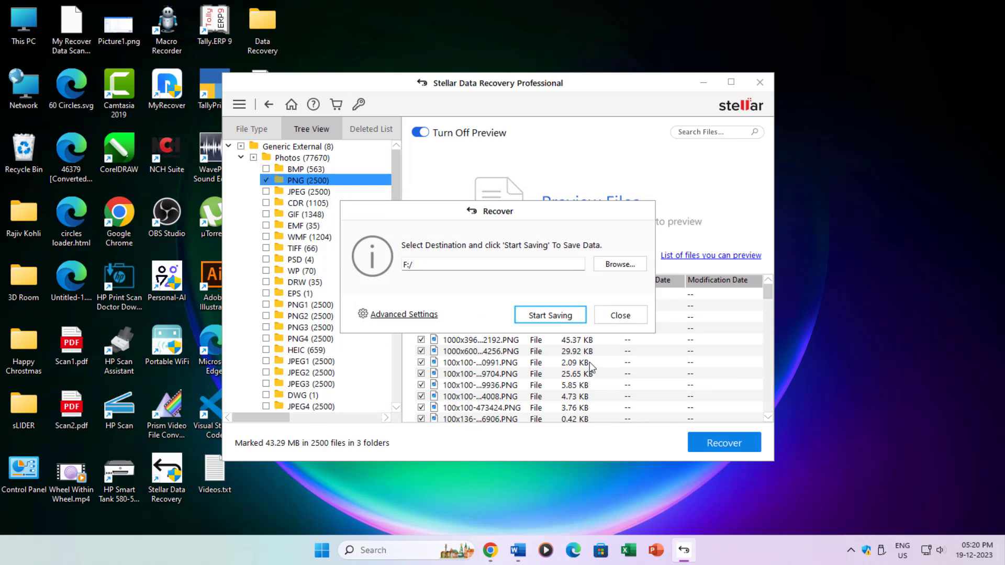
left_click(559, 318)
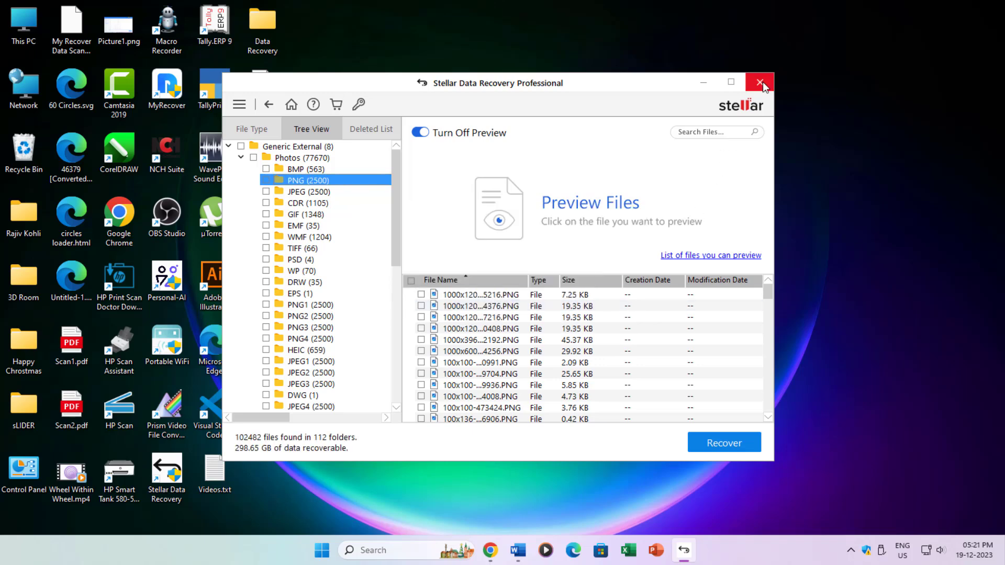
Exit the recovery program and open DATA (F:) > #Root > Photos > PNG.
left_click(759, 82)
left_click(562, 323)
double_click(36, 39)
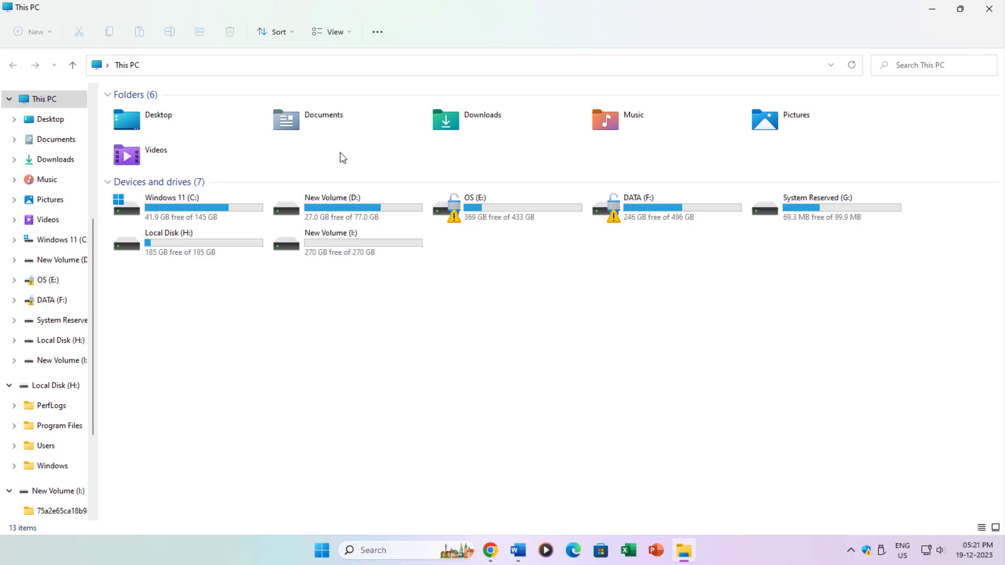
double_click(691, 226)
double_click(142, 267)
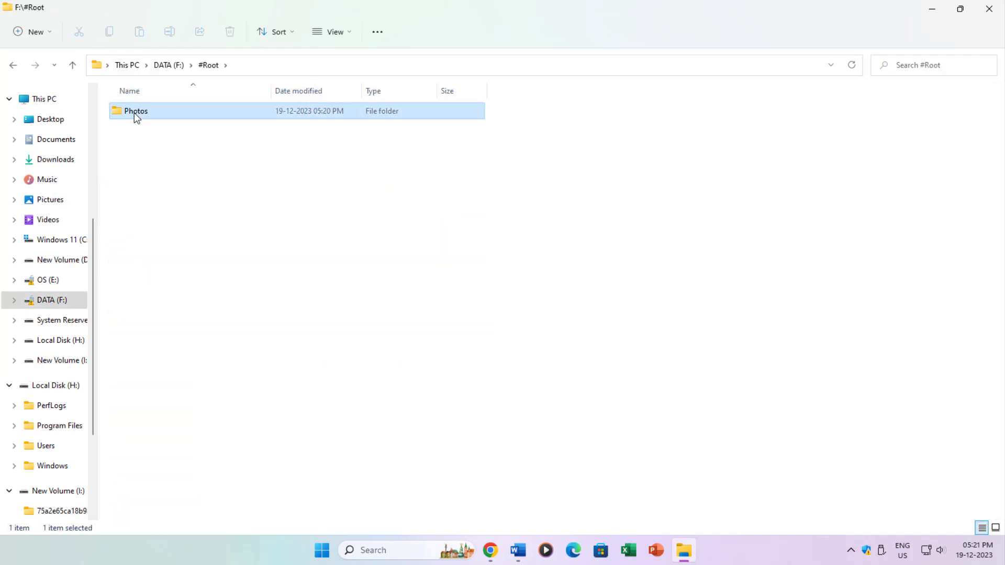
double_click(134, 112)
double_click(128, 132)
scroll(157, 137, "down", 3)
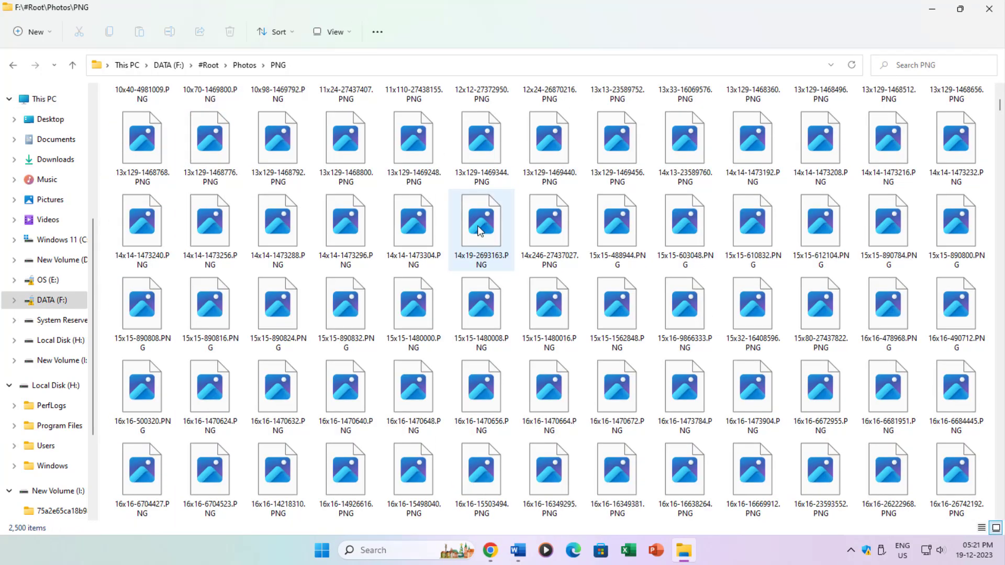
scroll(156, 138, "down", 3)
Return to drive F, sort by name, and open Family Pictures > #Root.
left_click(166, 67)
scroll(189, 362, "down", 2)
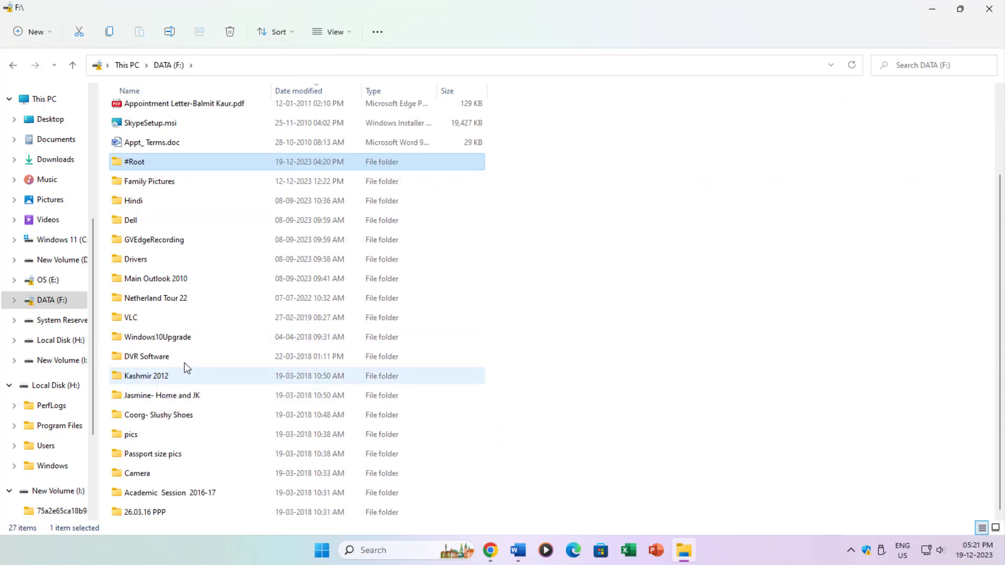
left_click(168, 88)
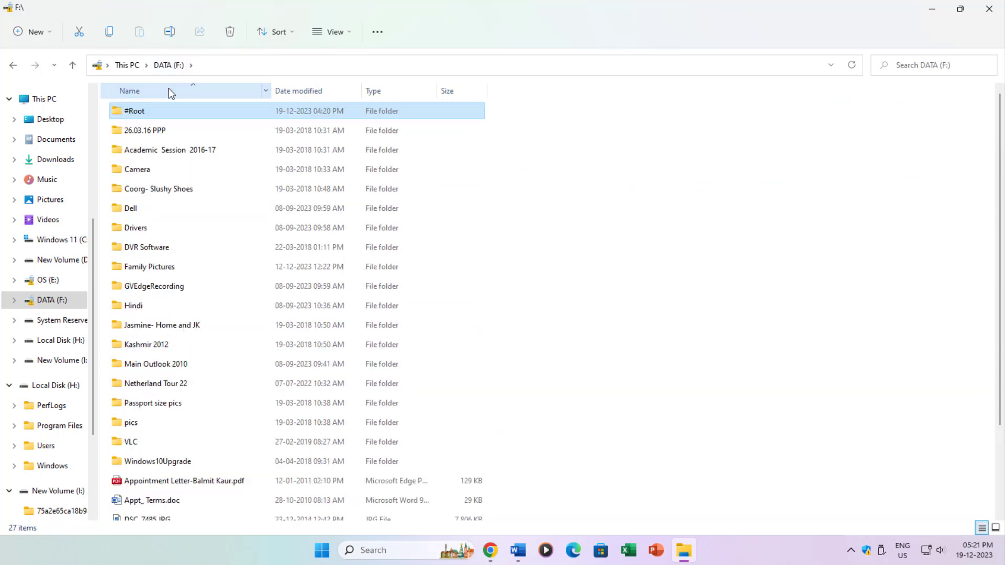
double_click(134, 269)
double_click(131, 114)
Check the Photos folder's properties, peek into JPEG4, then close File Explorer.
left_click(131, 112)
right_click(131, 111)
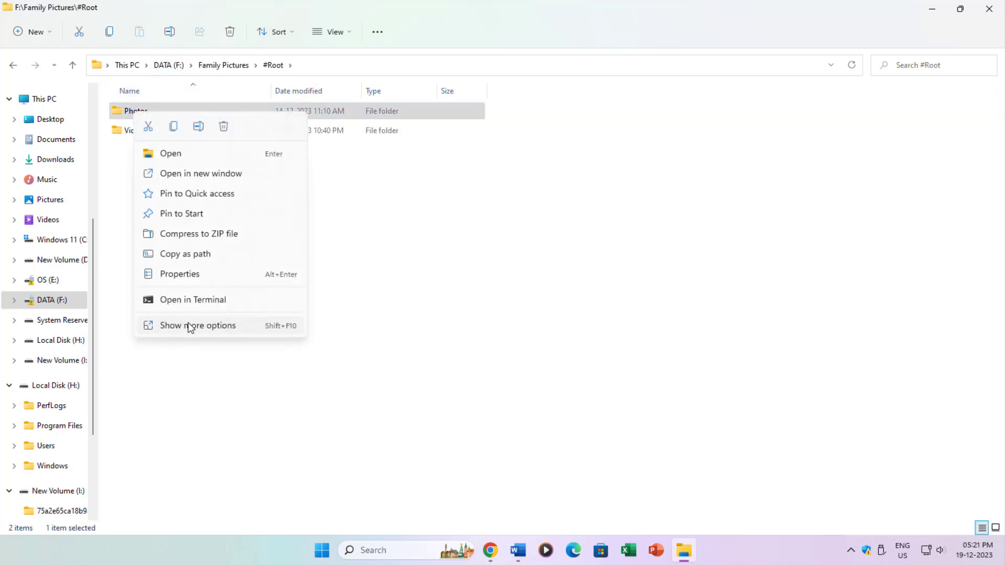
left_click(188, 274)
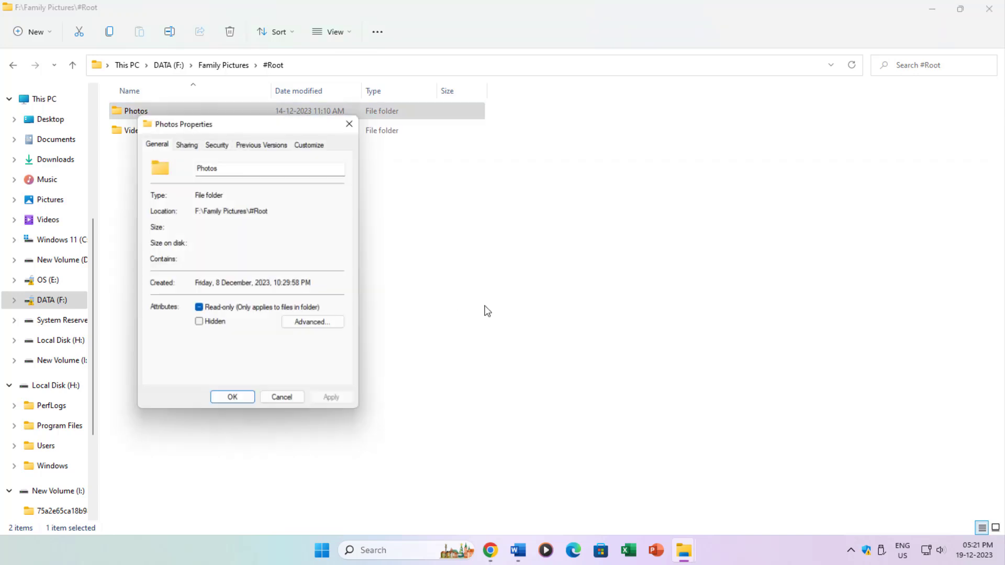
left_click(293, 403)
double_click(139, 114)
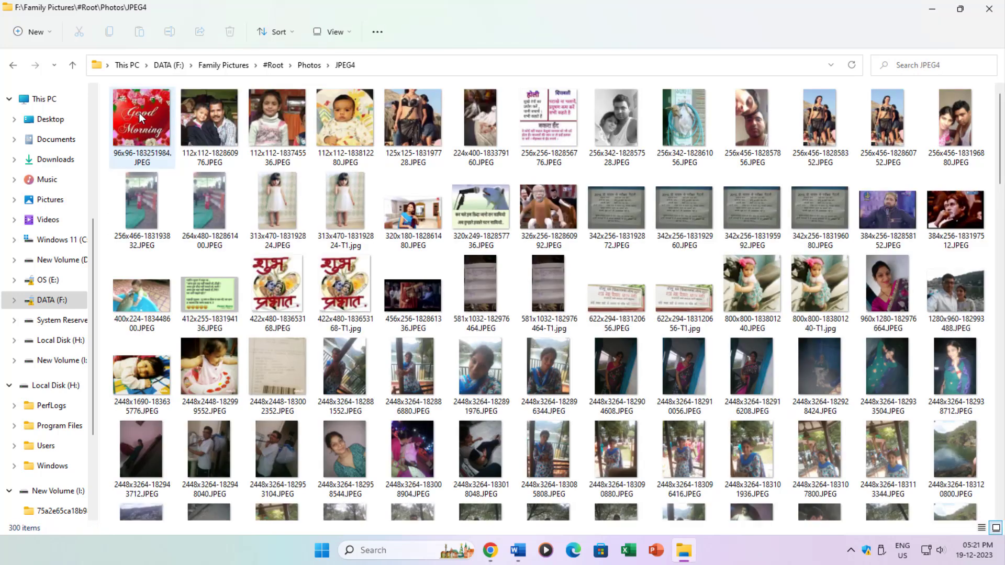
left_click(311, 70)
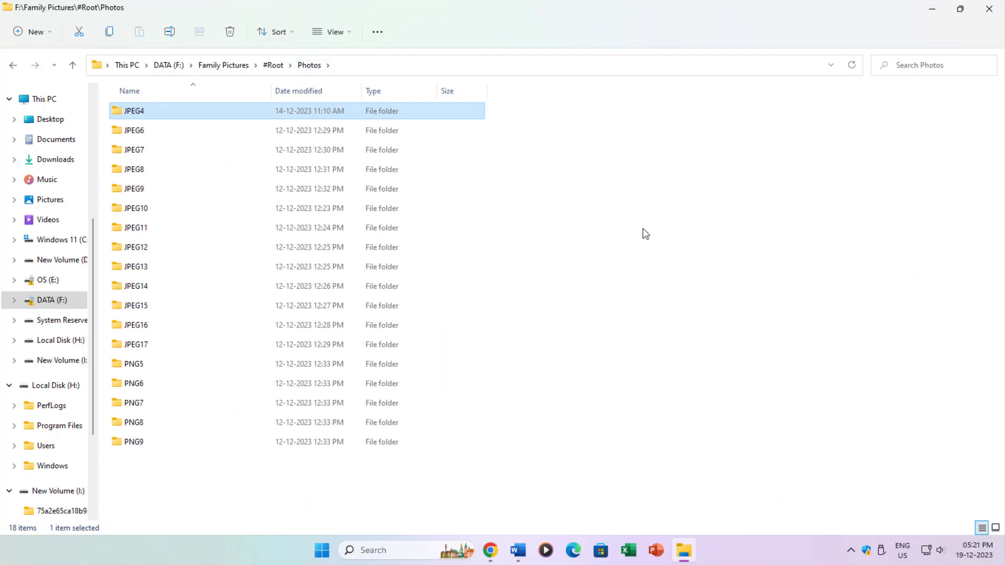
left_click(996, 8)
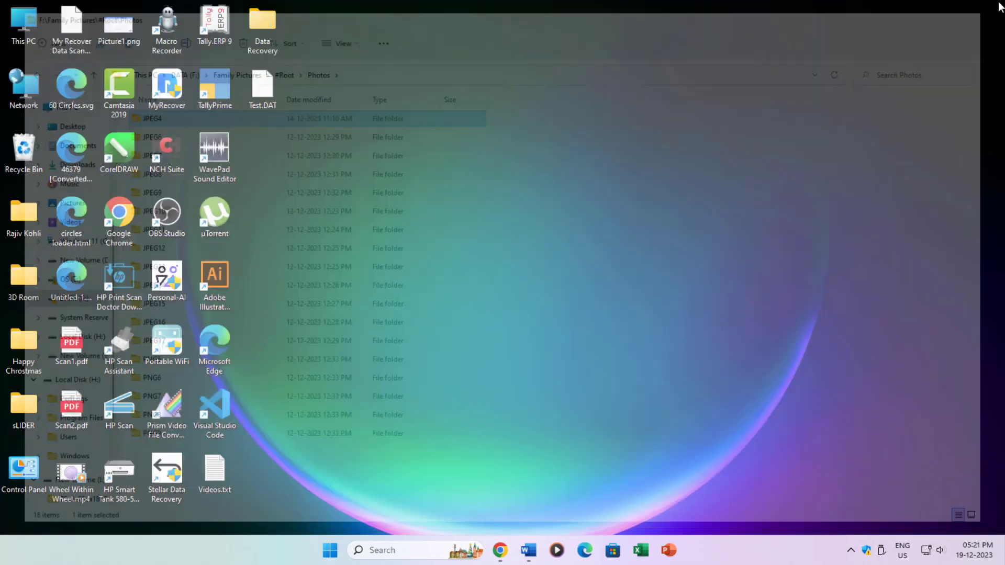